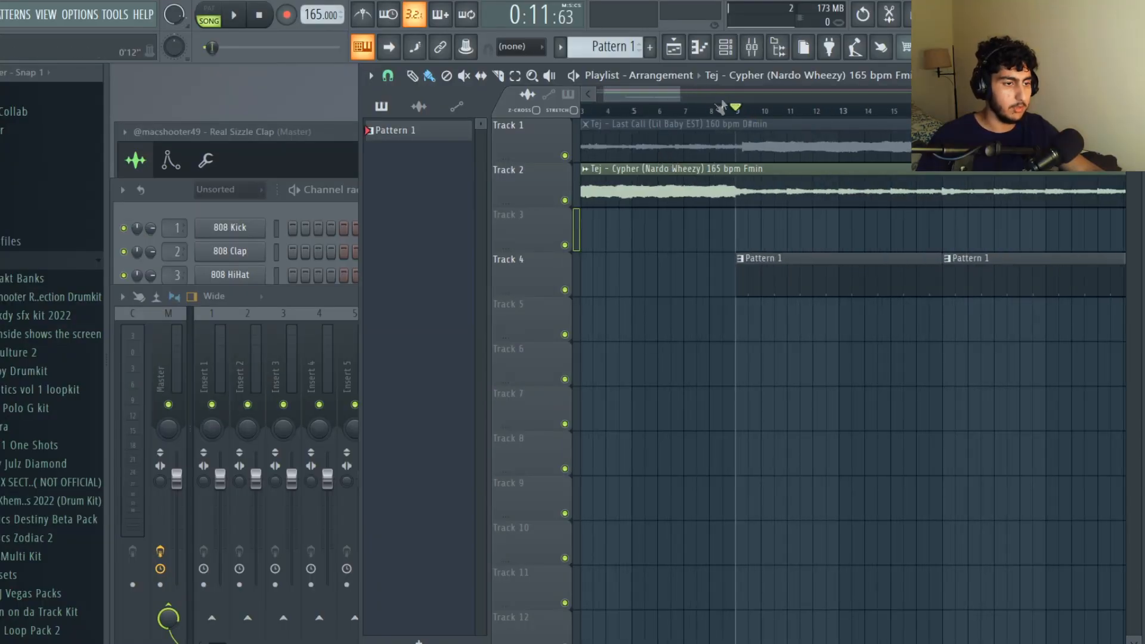
Move the playhead to the start of the playlist and play the arrangement.
scroll(725, 109, down, 4)
click(584, 111)
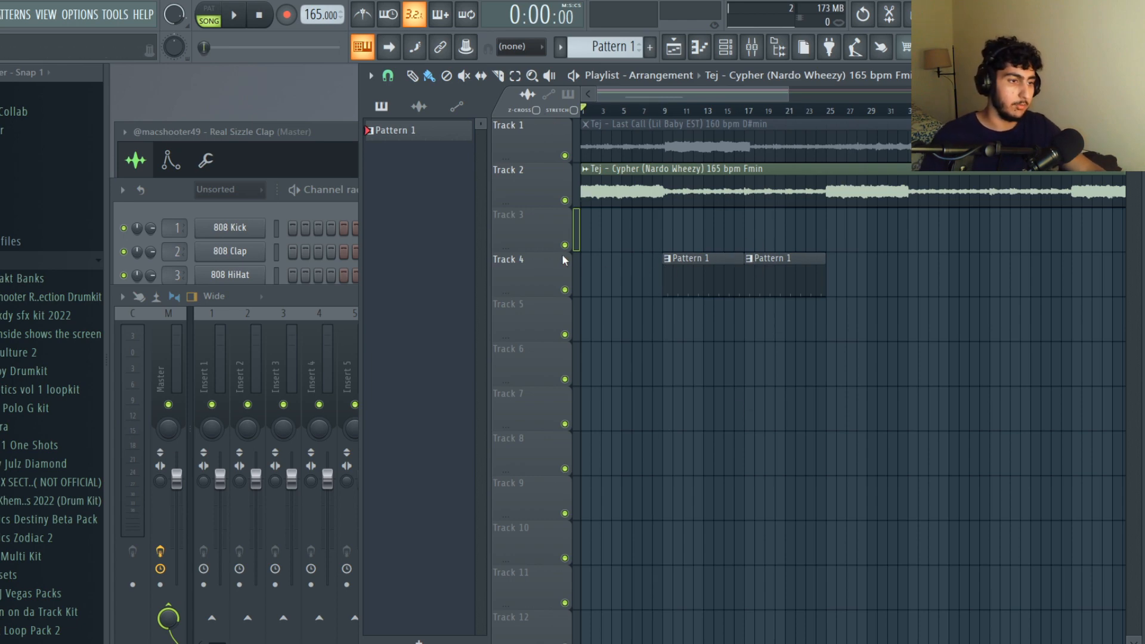
key(space)
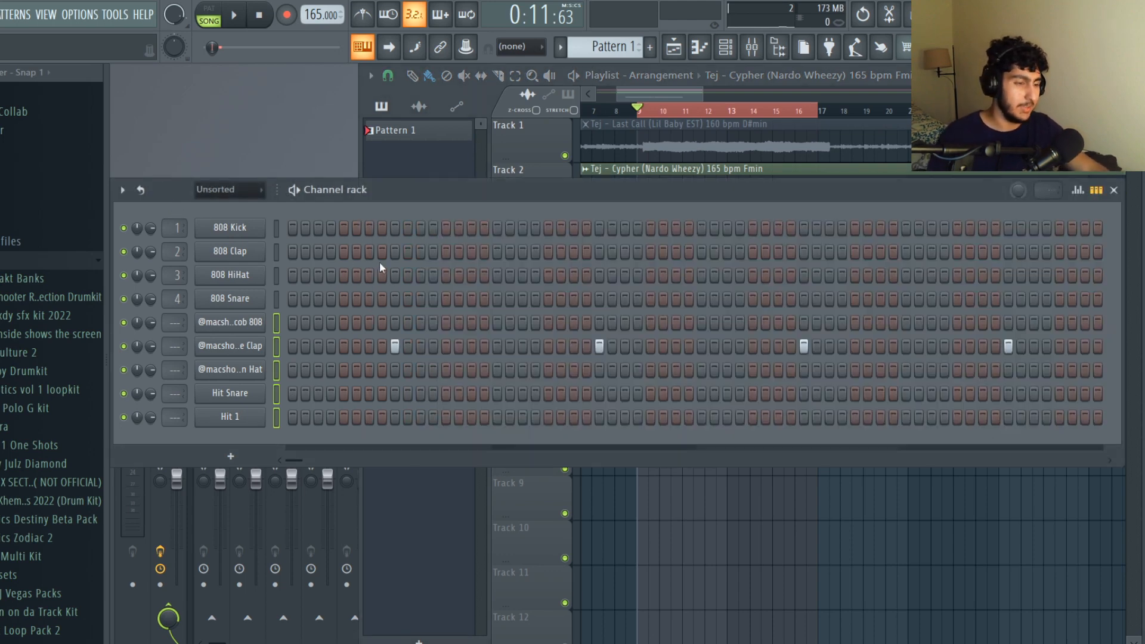
Select the added drum channels in the channel rack, from the Atlanta Jacob 808 down to Hit 1.
click(273, 323)
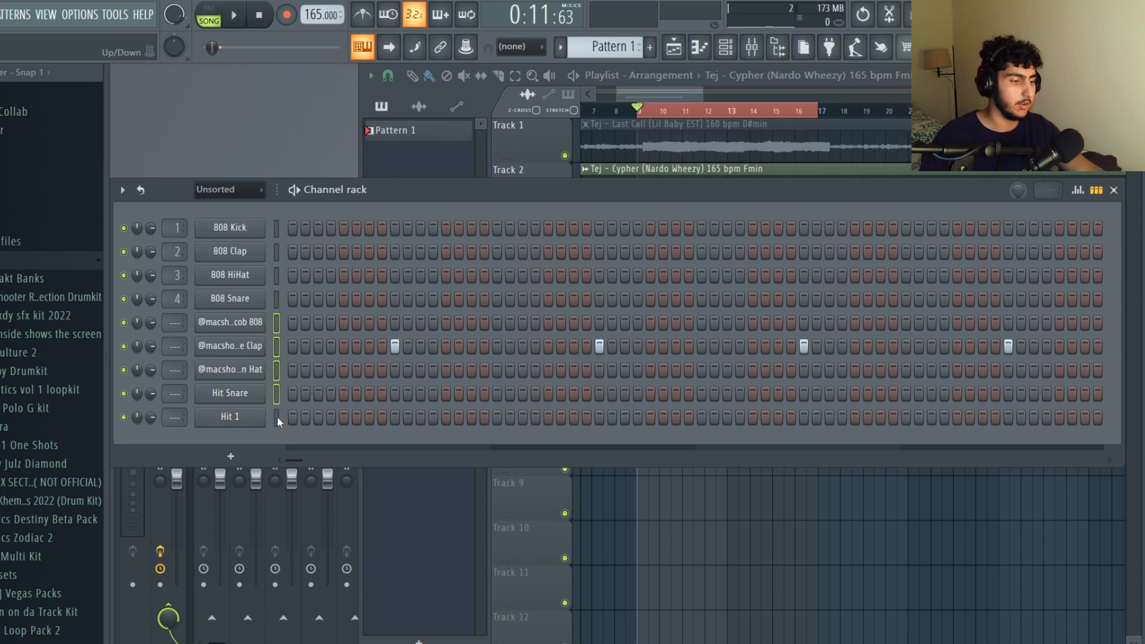
right_click(734, 503)
scroll(654, 412, down, 3)
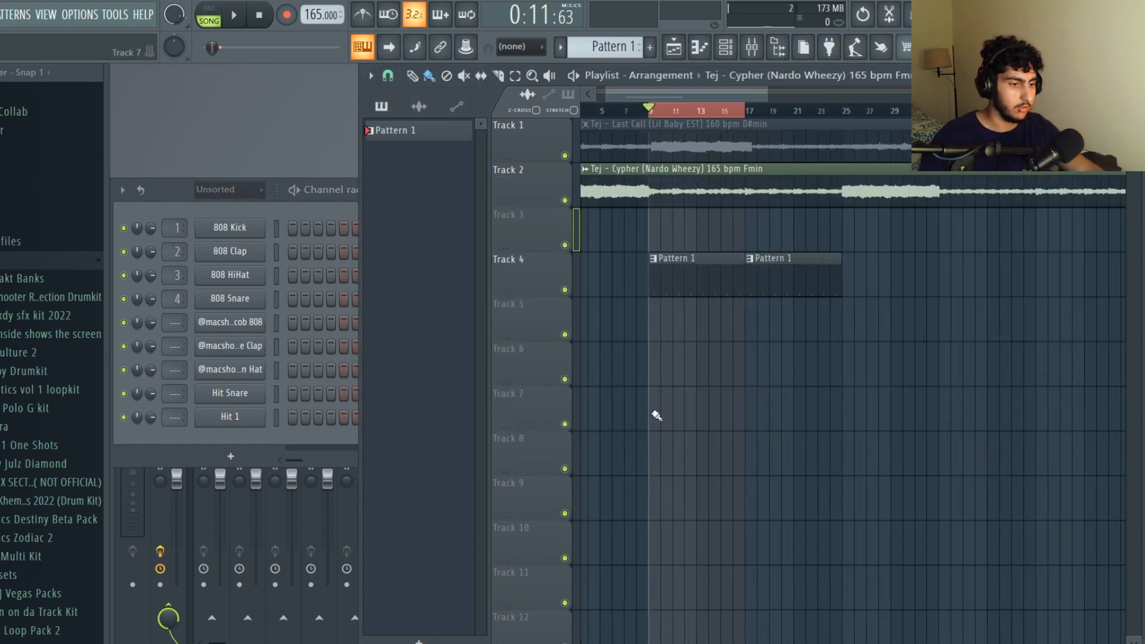
scroll(672, 375, up, 1)
click(192, 214)
click(582, 429)
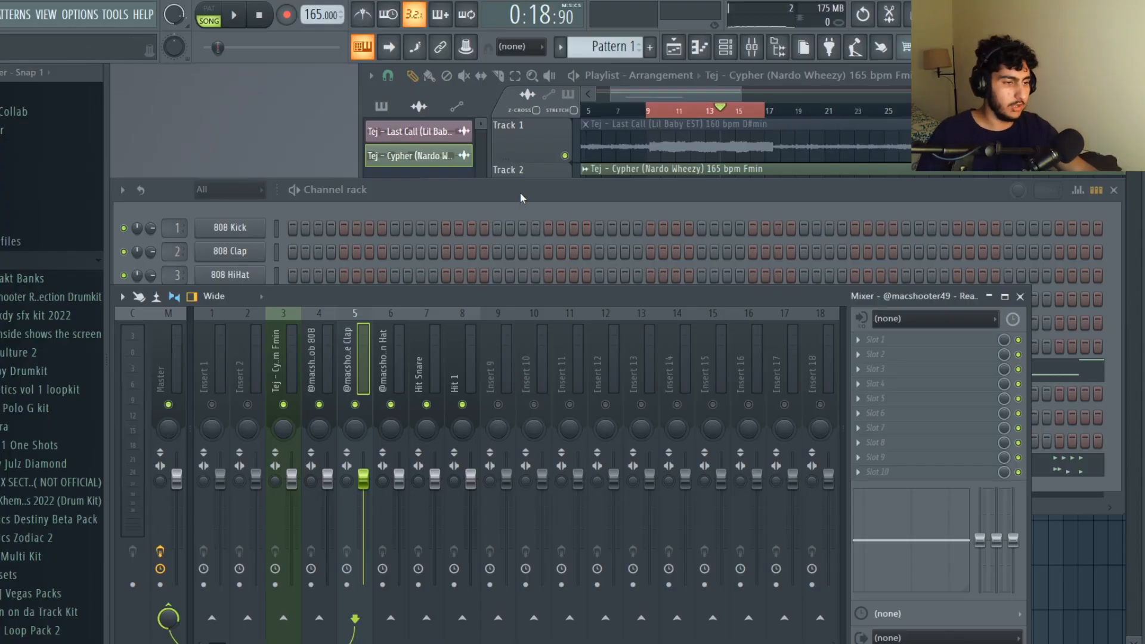
Review the Atlanta Jacob 808 channel's sample settings, out fade and volume envelope hold.
click(520, 192)
click(230, 369)
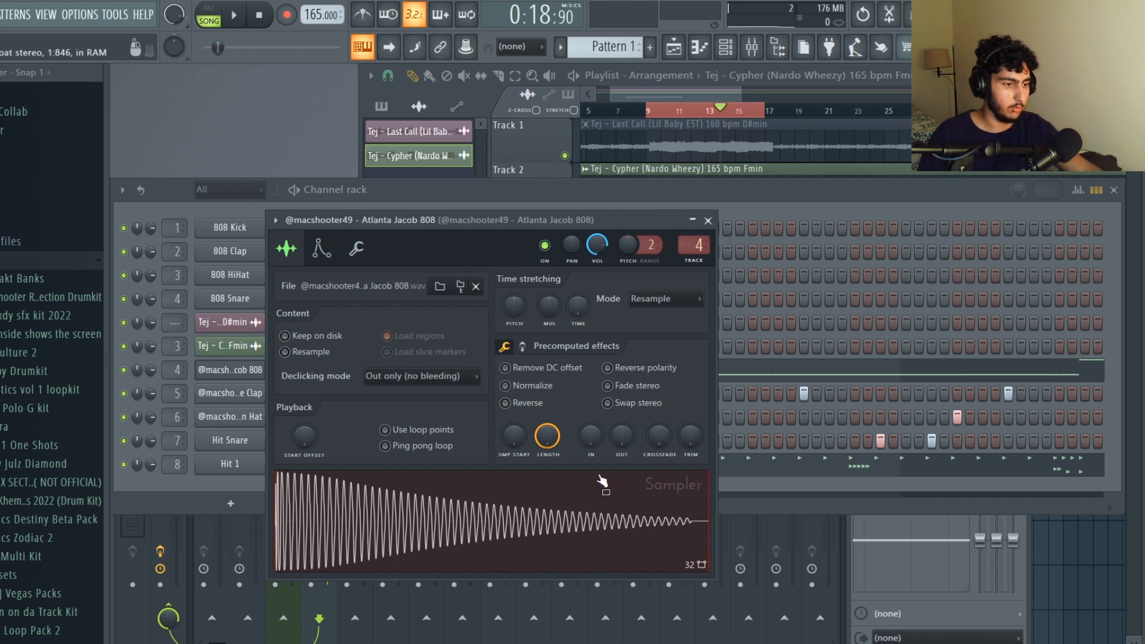
drag(621, 436, 621, 454)
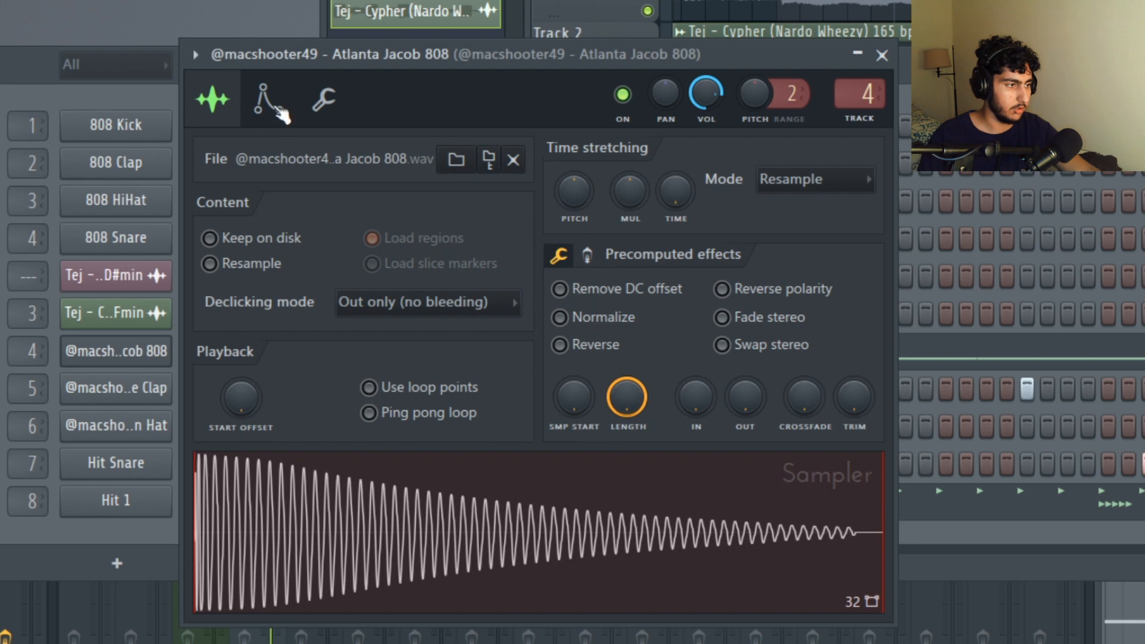
click(269, 103)
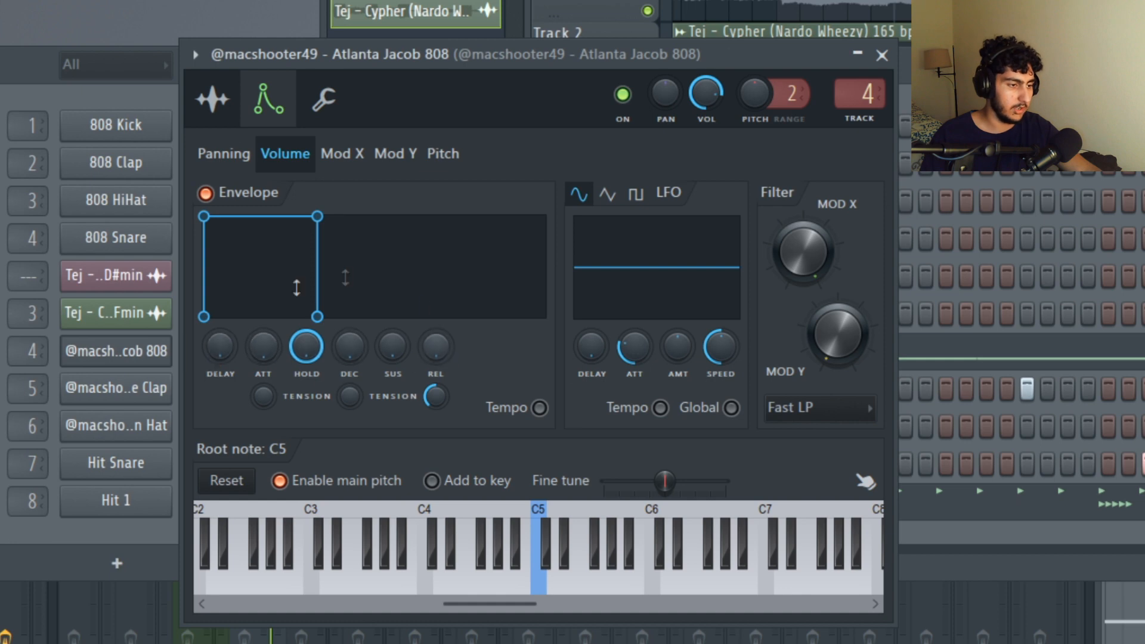
mouse_move(314, 352)
mouse_down()
mouse_move(314, 373)
mouse_move(315, 352)
mouse_up()
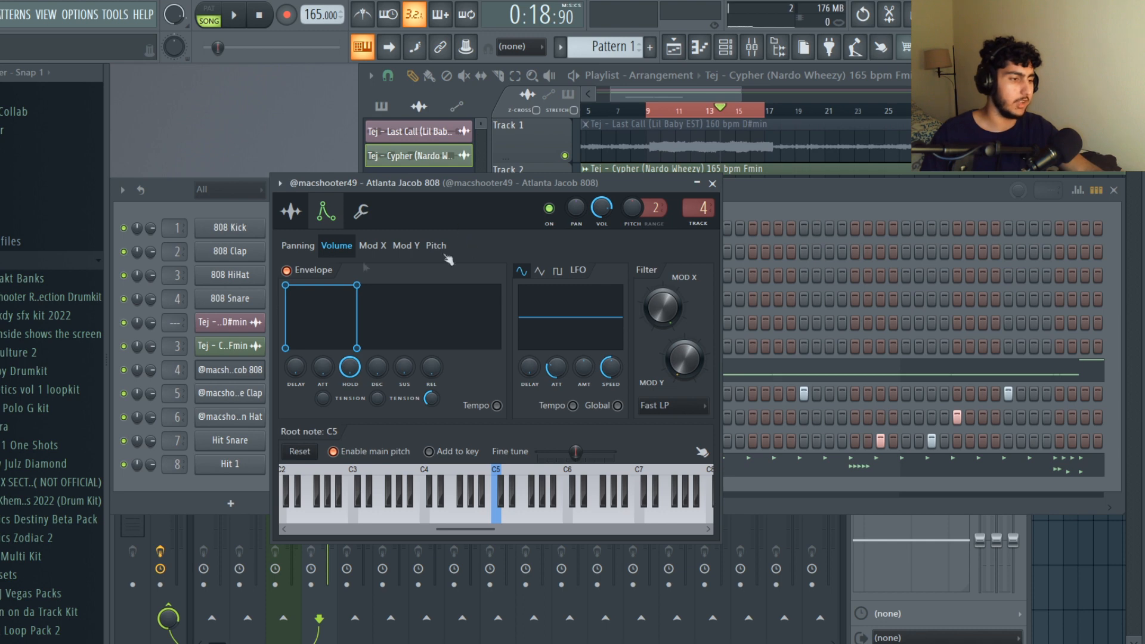
click(293, 213)
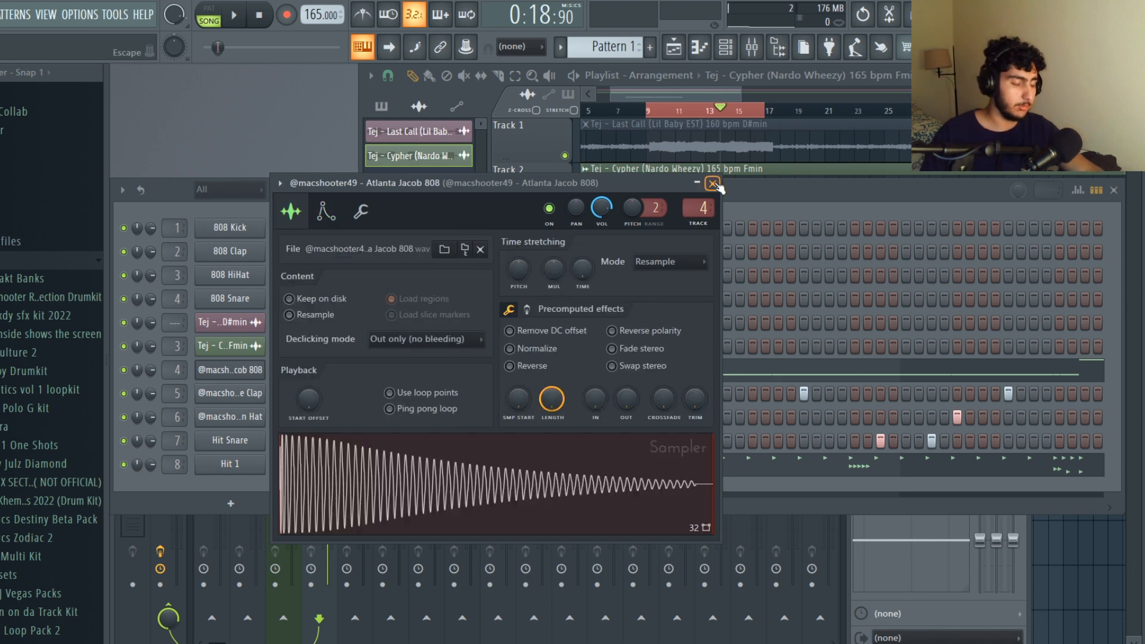
click(713, 184)
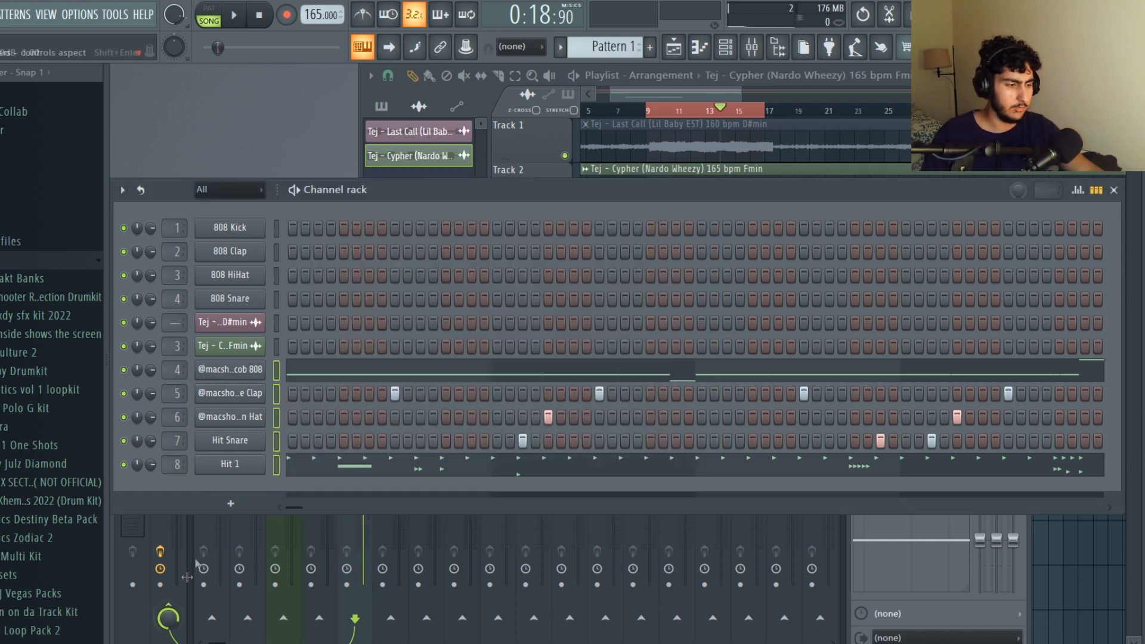
Preview the clap and hat channels and view their sampler settings.
click(256, 394)
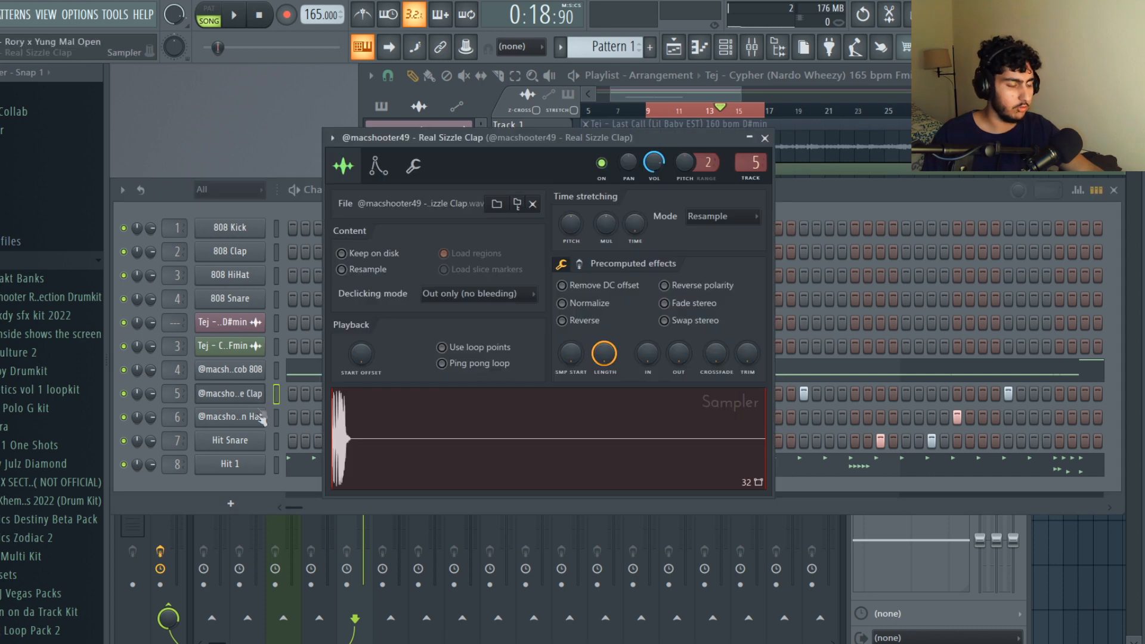
click(257, 420)
click(697, 220)
click(261, 421)
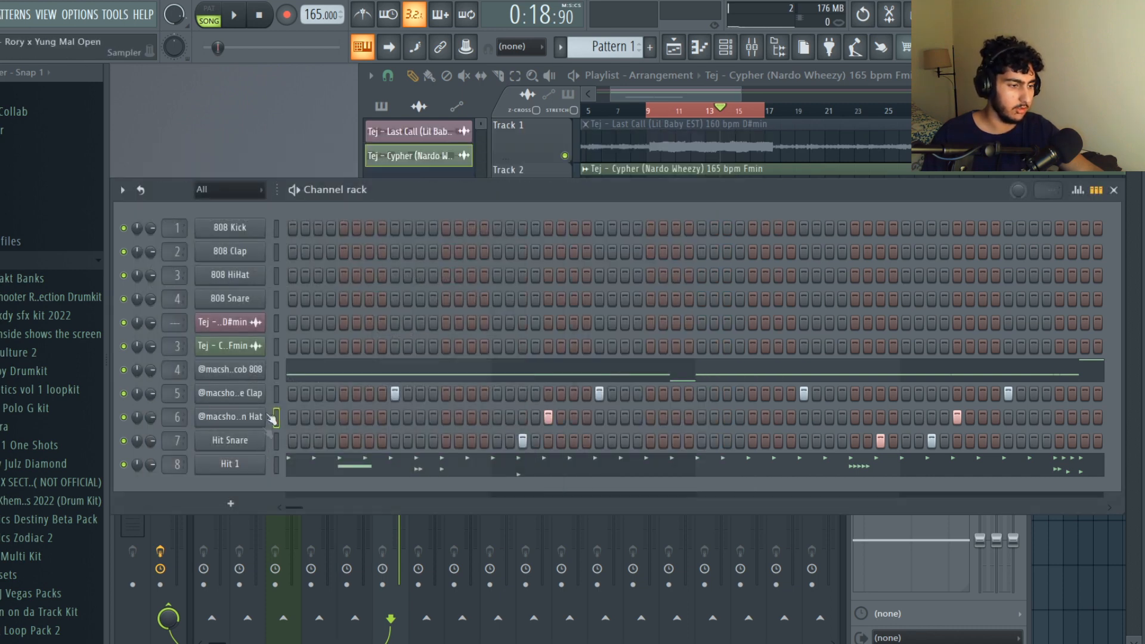
Go through the 808, clap, hat, Hit Snare and Hit 1 channels and check each one's sampler window.
click(253, 371)
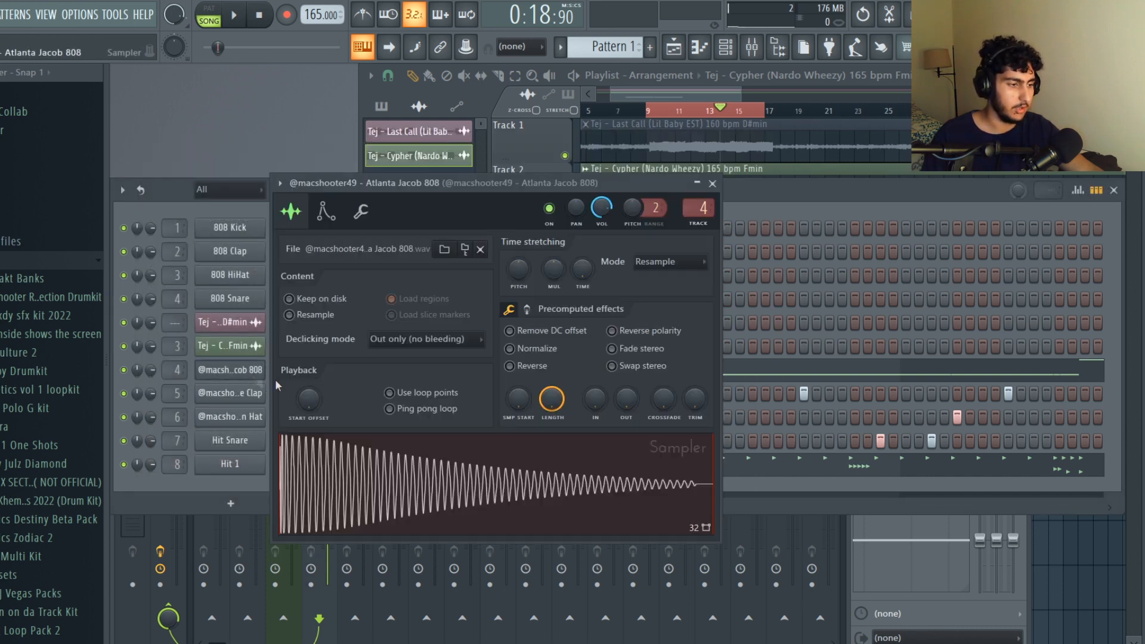
click(234, 398)
click(219, 425)
click(127, 500)
click(241, 443)
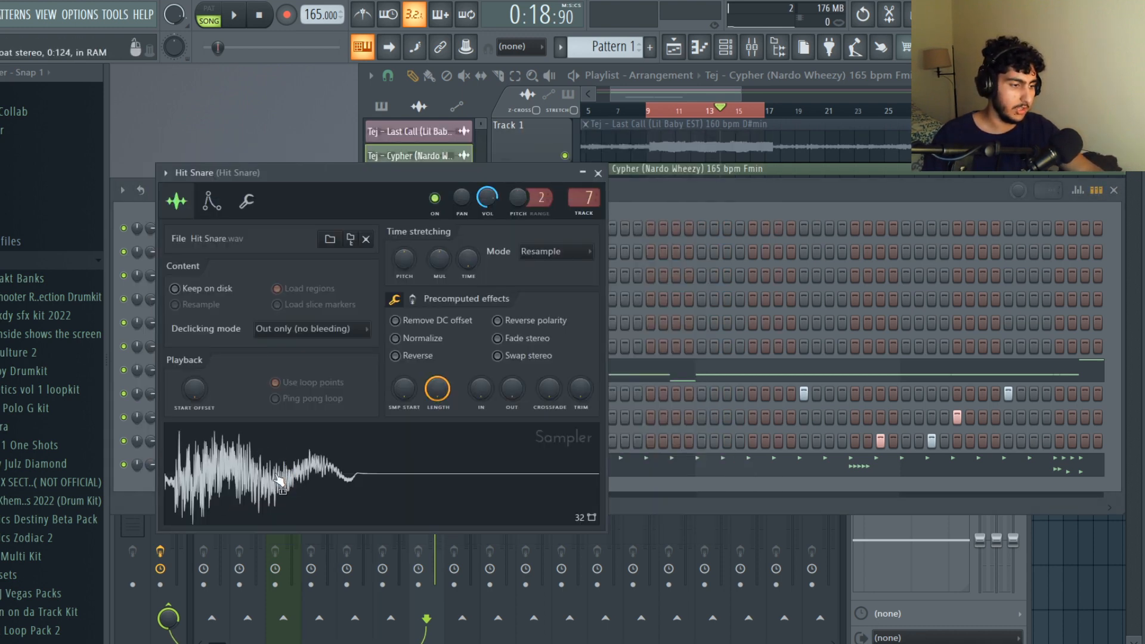
click(150, 491)
click(242, 475)
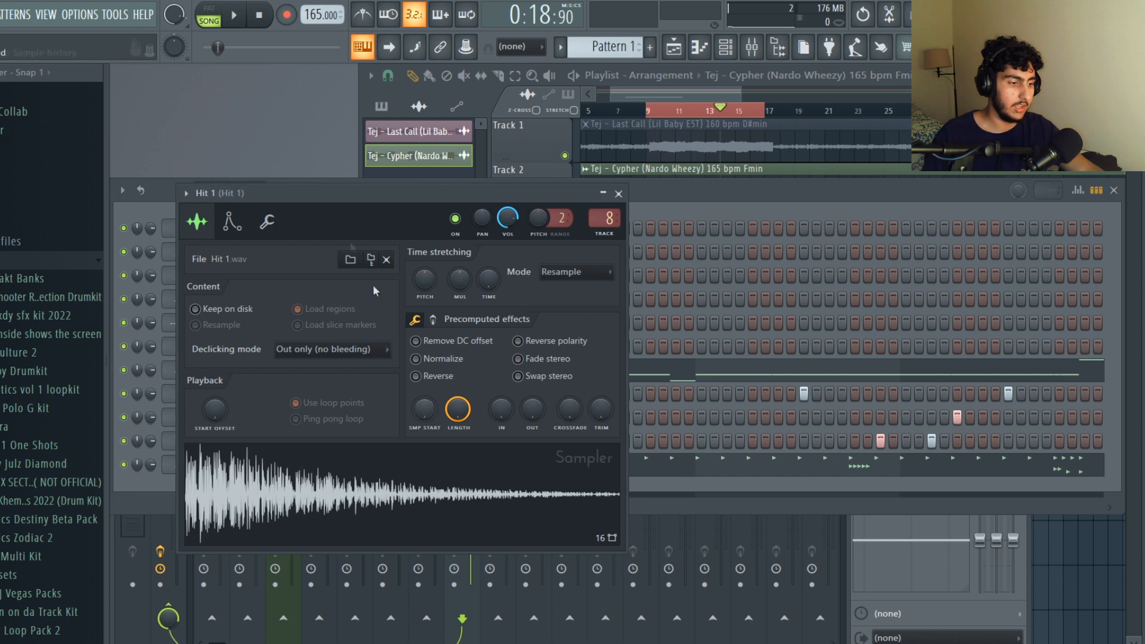
drag(330, 201, 434, 185)
click(720, 176)
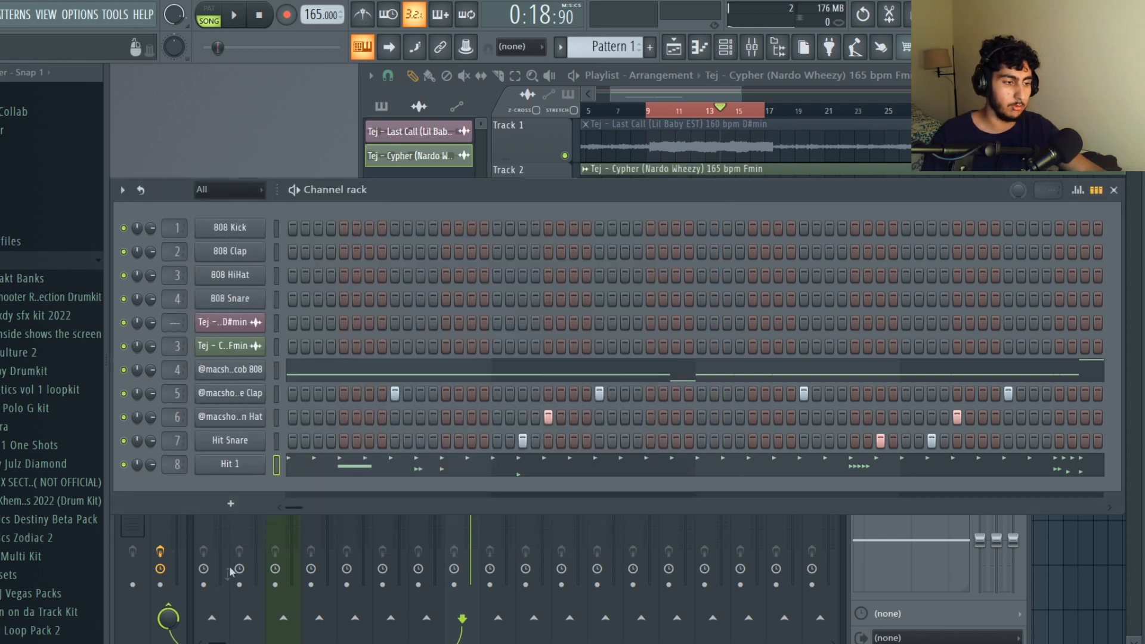
Route the channels from the Cypher loop through Hit 1 to consecutive mixer tracks starting at track 3.
click(132, 638)
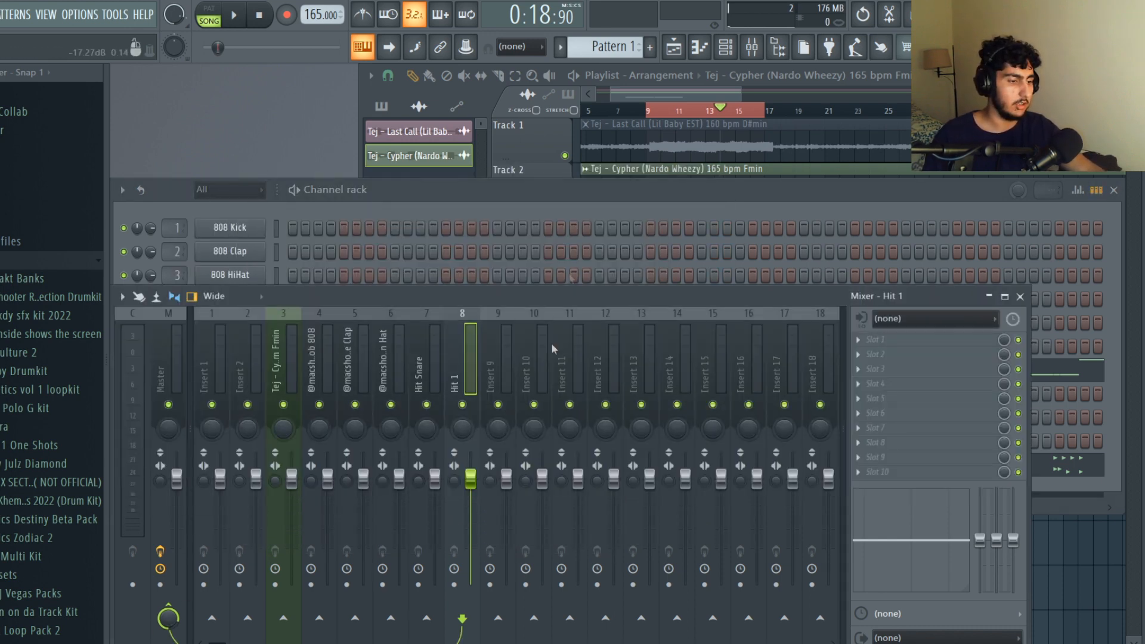
click(555, 203)
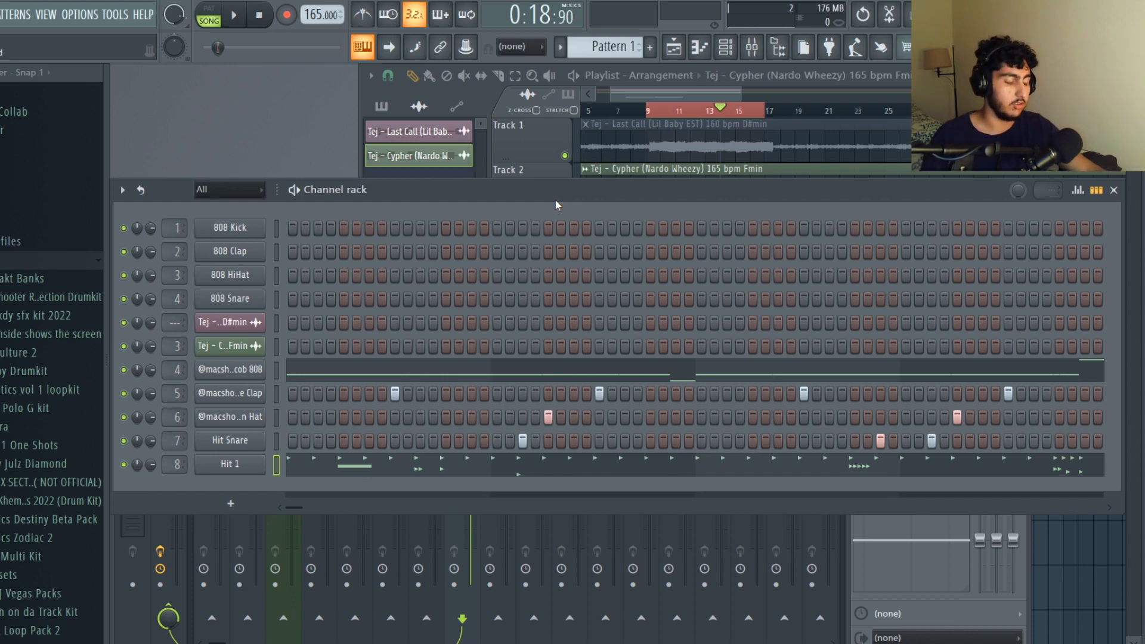
click(751, 47)
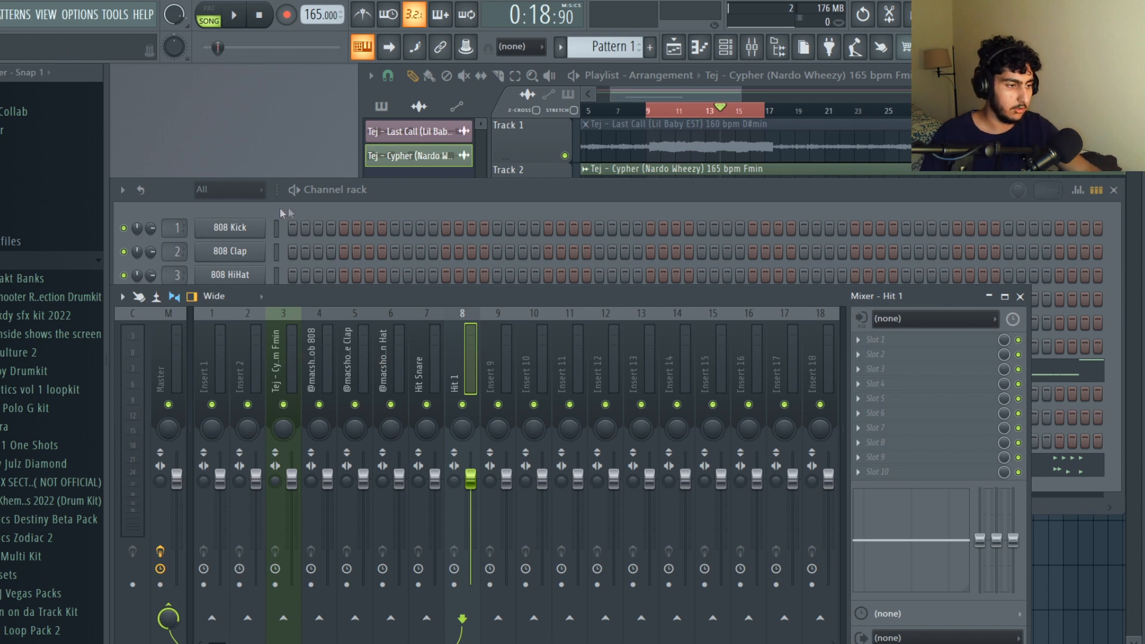
click(375, 211)
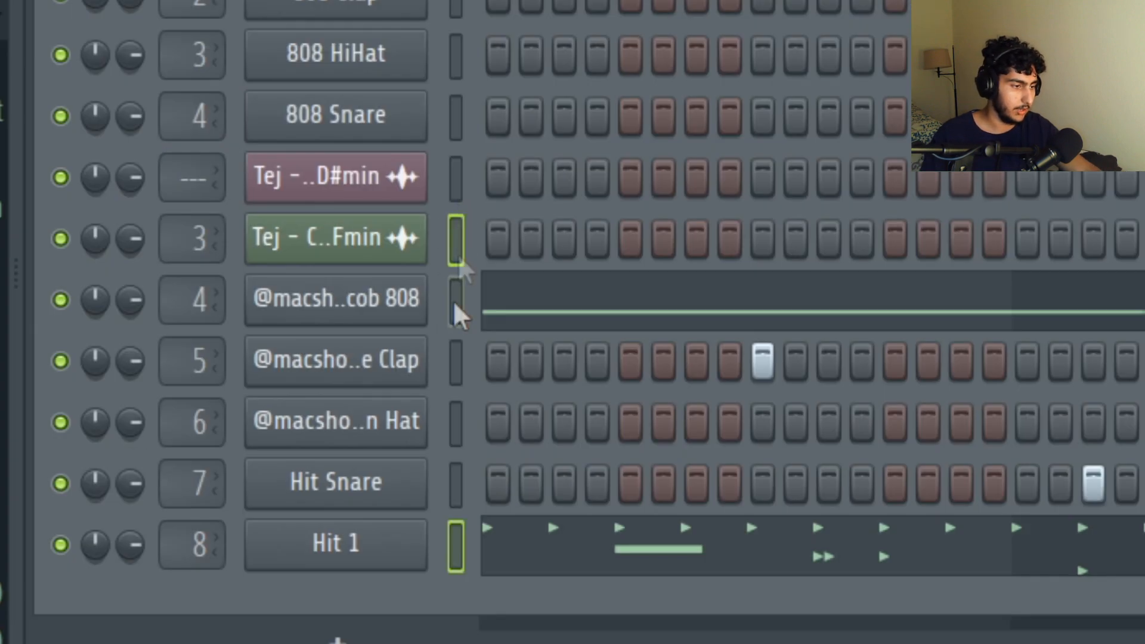
drag(455, 306, 480, 567)
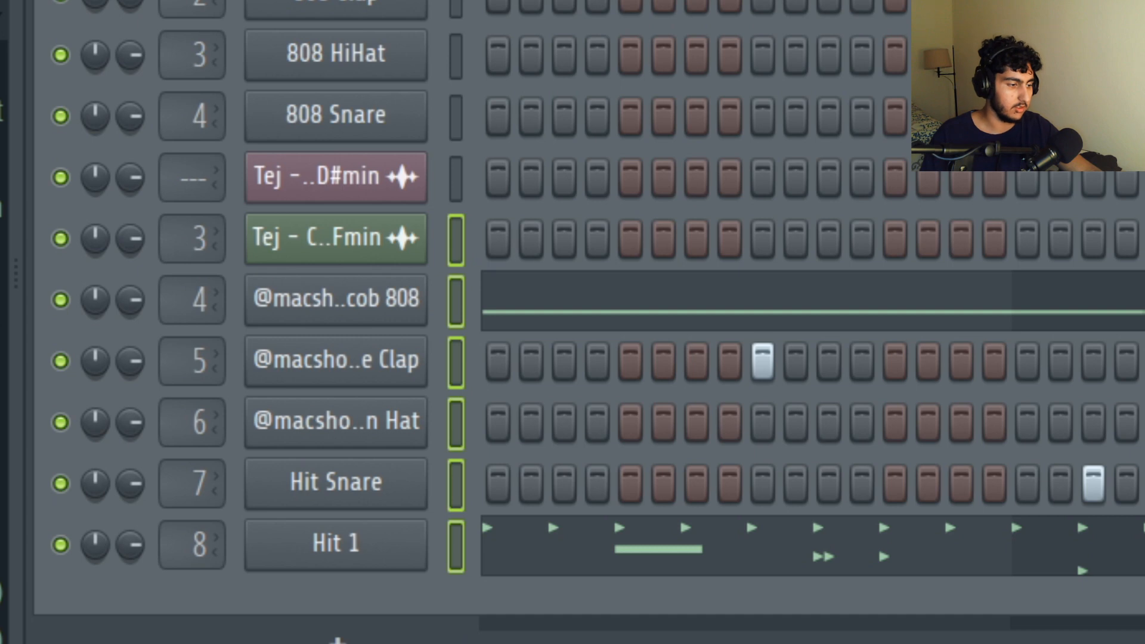
key(F9)
click(298, 260)
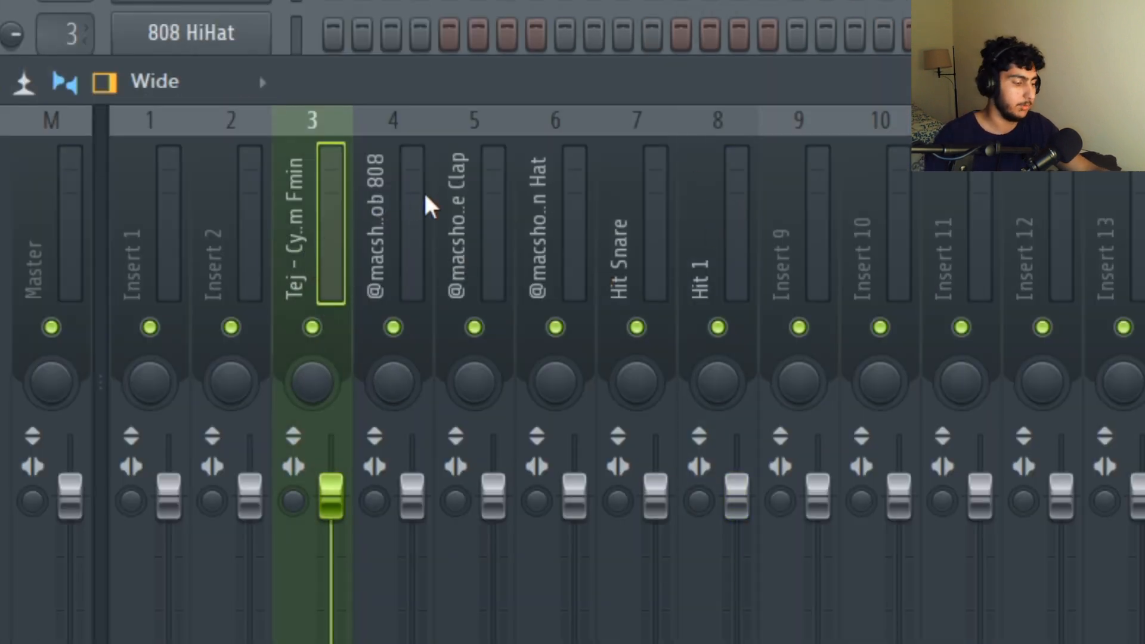
key(ctrl+shift+l)
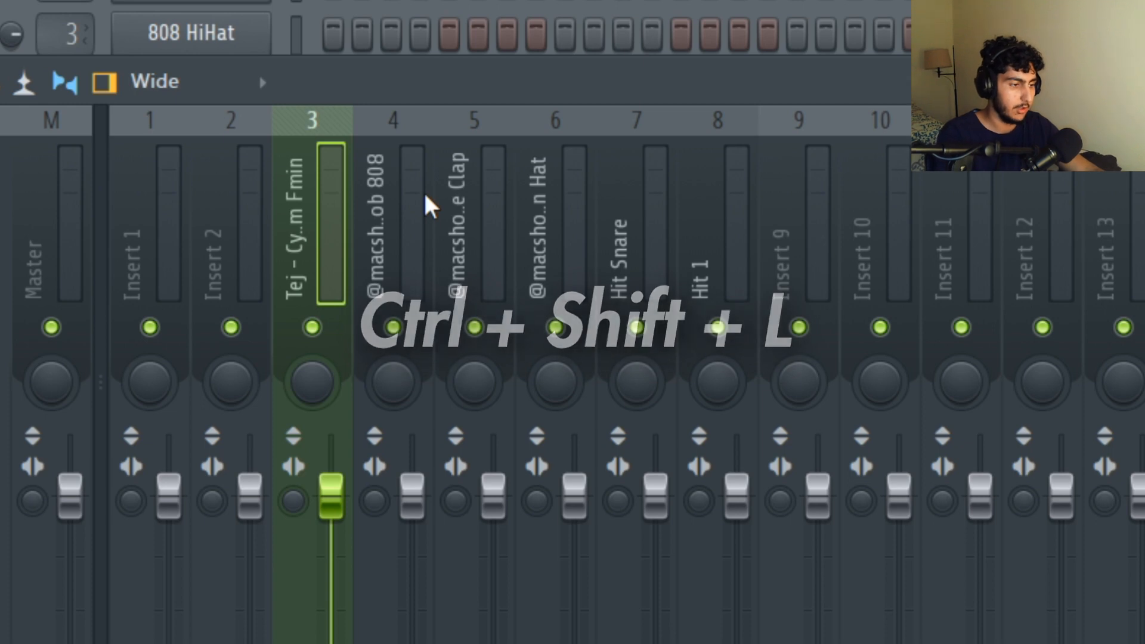
key(ctrl+shift+l)
Check the routed sounds on mixer tracks 3 to 8.
drag(318, 232, 713, 213)
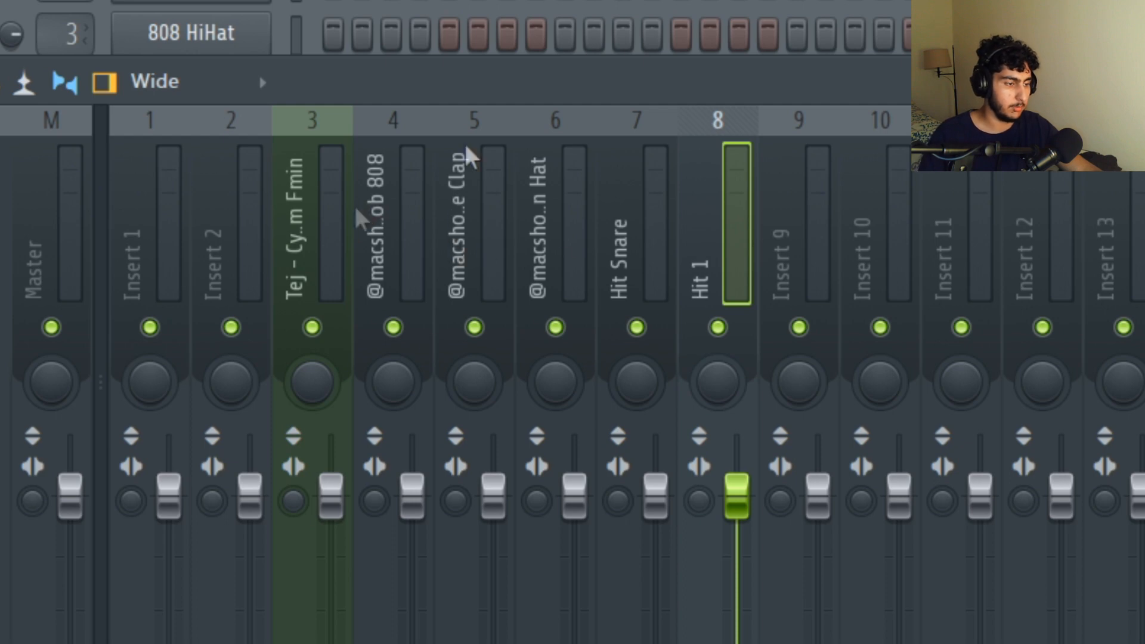
click(334, 214)
drag(334, 213, 705, 204)
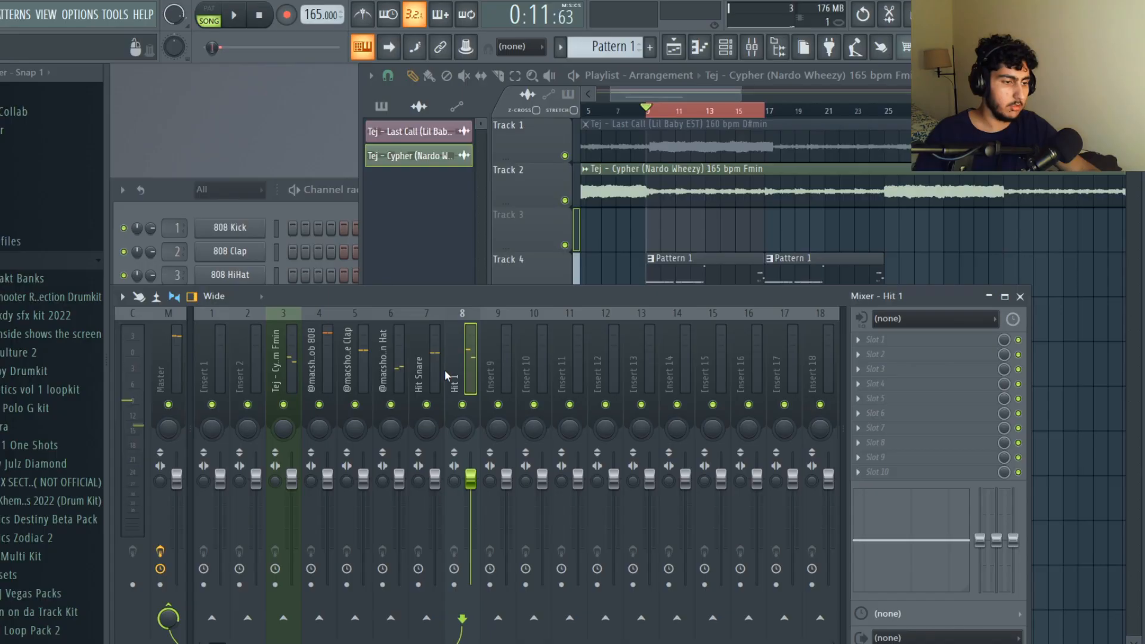
Solo the Cypher loop's mixer track.
click(293, 374)
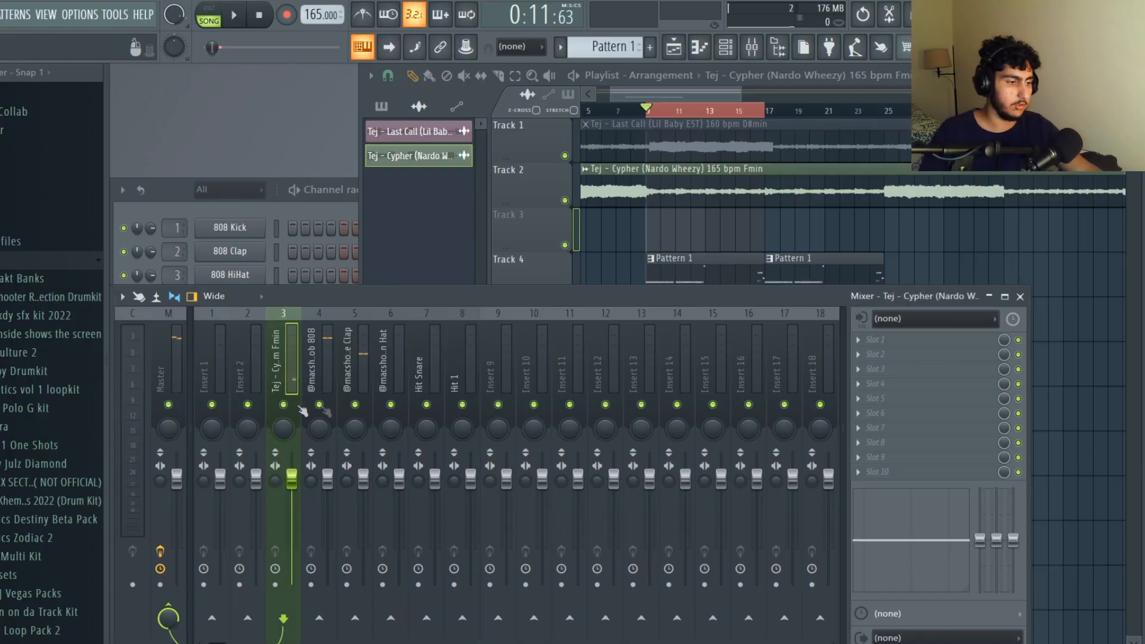
right_click(284, 405)
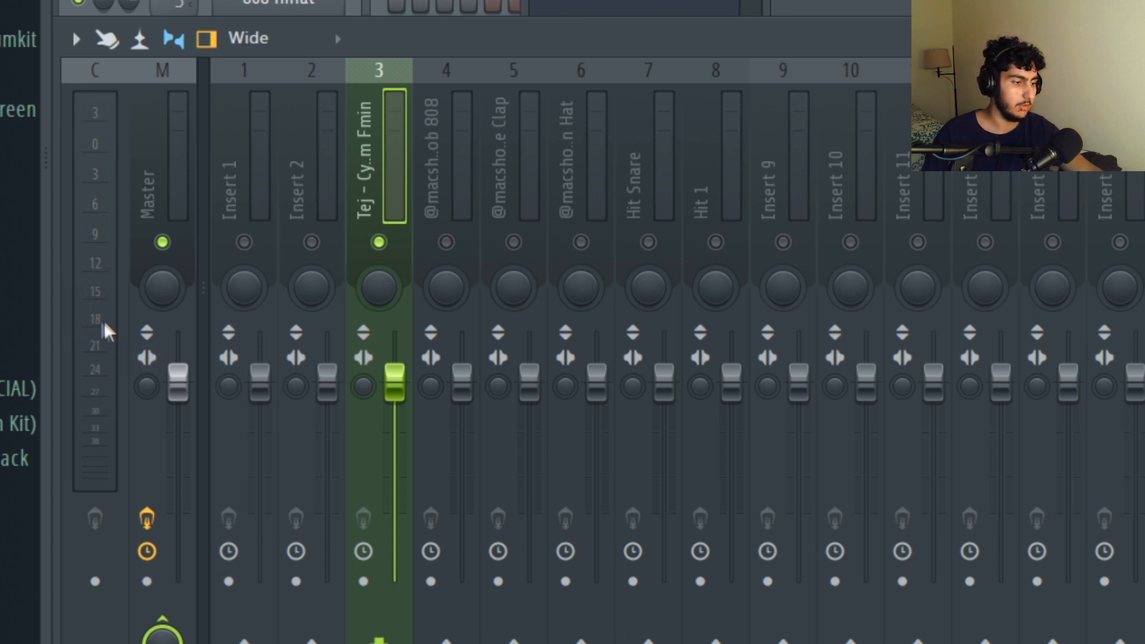
key(F5)
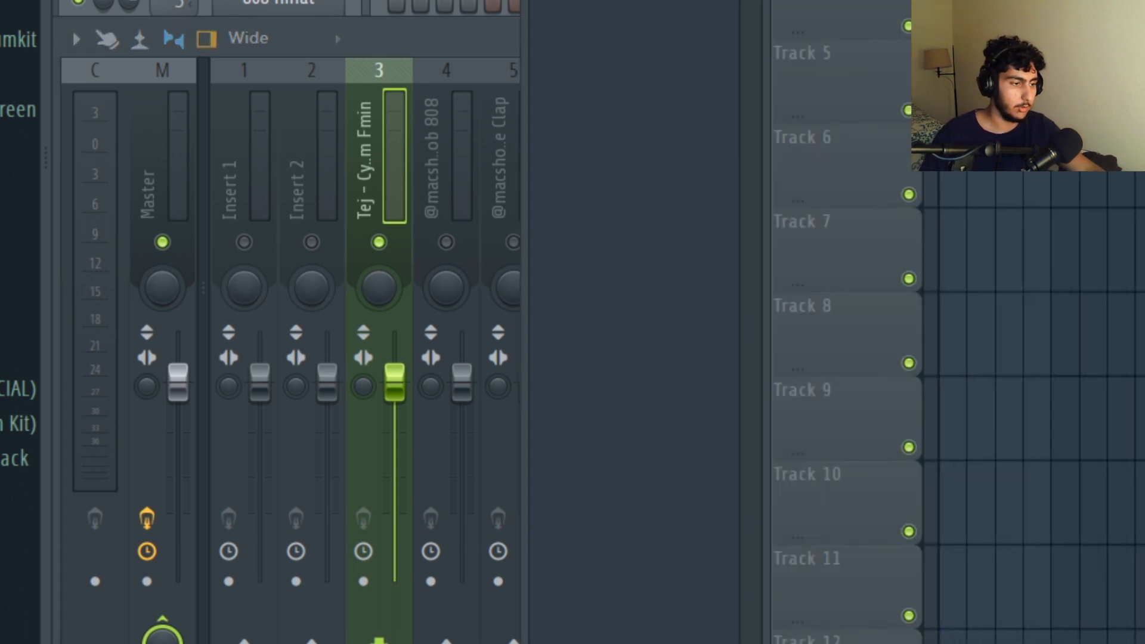
key(F9)
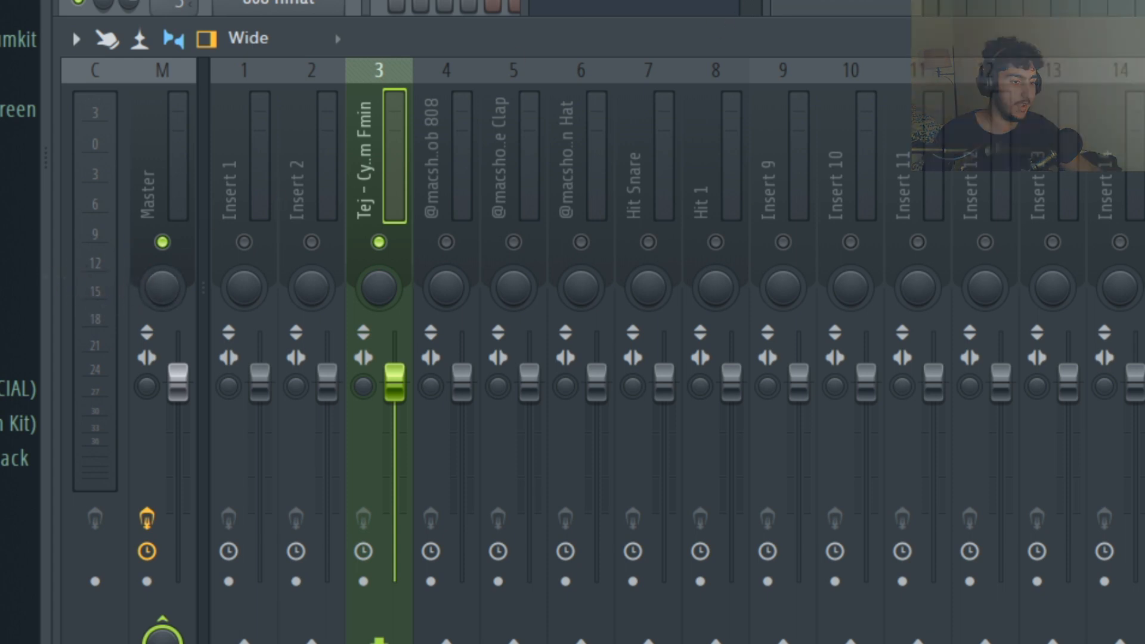
Play the soloed Cypher loop and lower its mixer fader slightly below the default level.
key(space)
scroll(401, 406, down, 3)
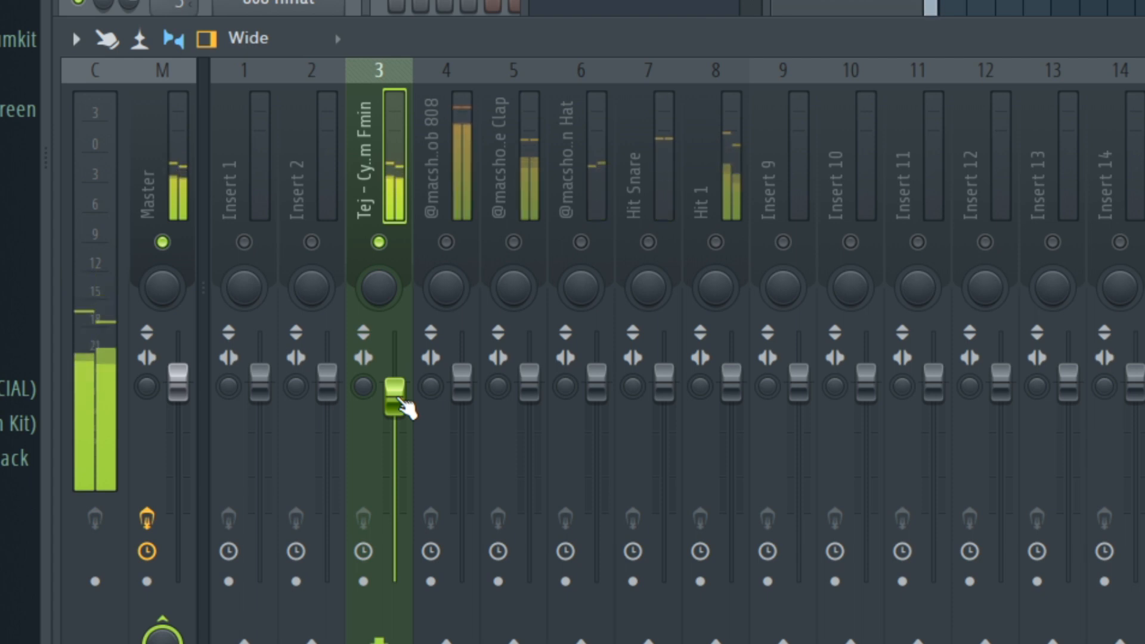
scroll(401, 409, down, 1)
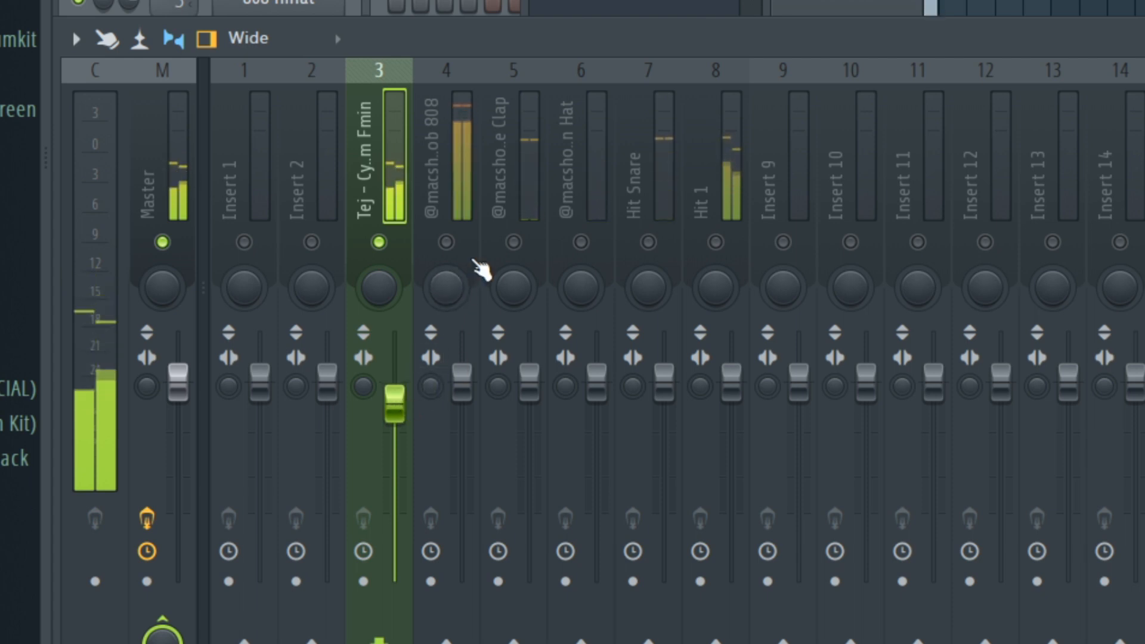
drag(400, 399, 401, 399)
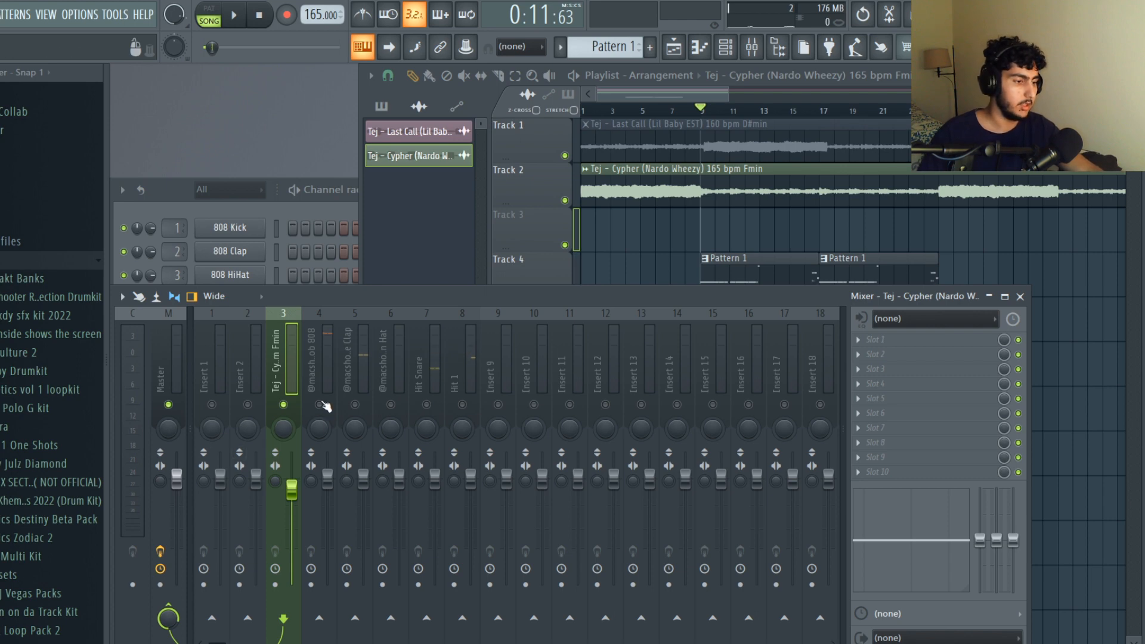
Unmute the clap's mixer track and raise its fader slightly above the default level.
click(365, 382)
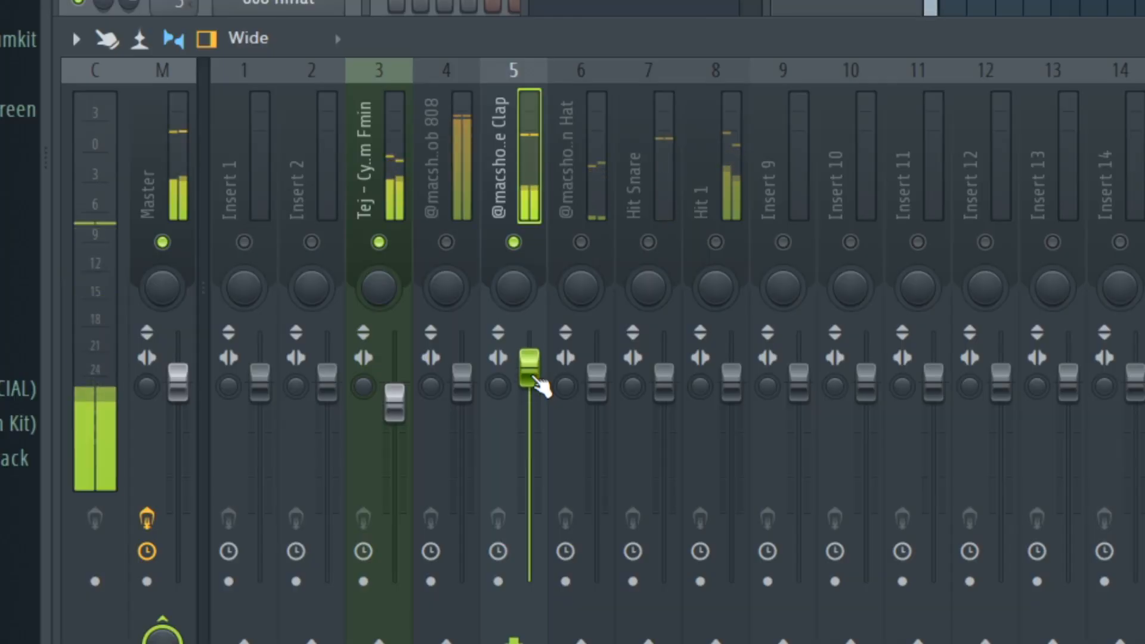
drag(535, 380, 536, 370)
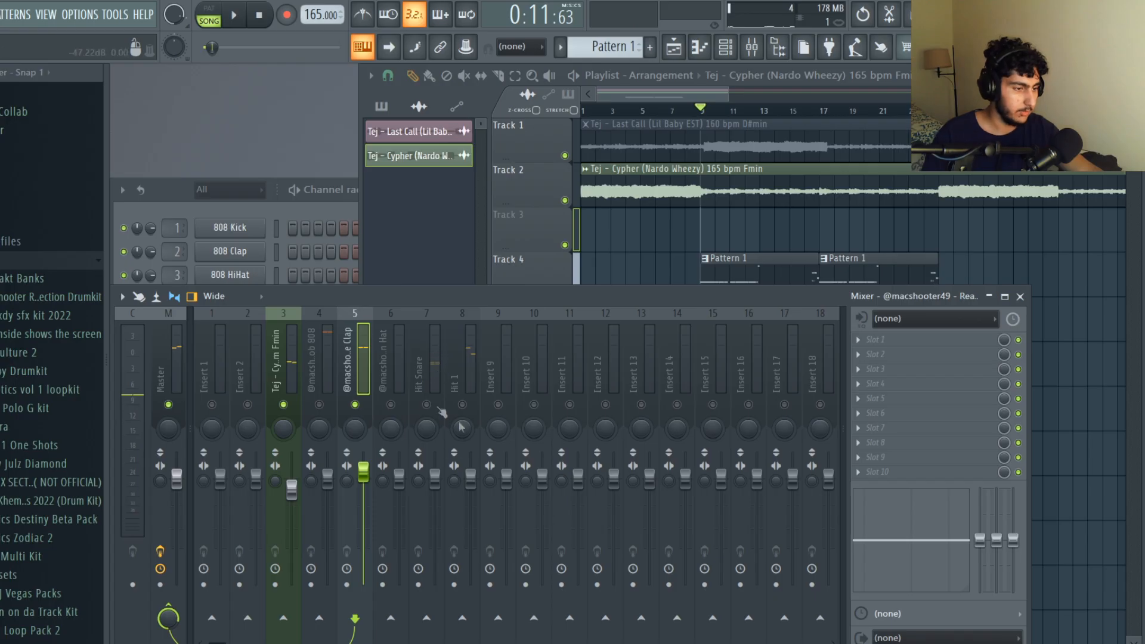
Unmute the Hit 1 mixer track and lower its fader below the default level during playback.
click(477, 402)
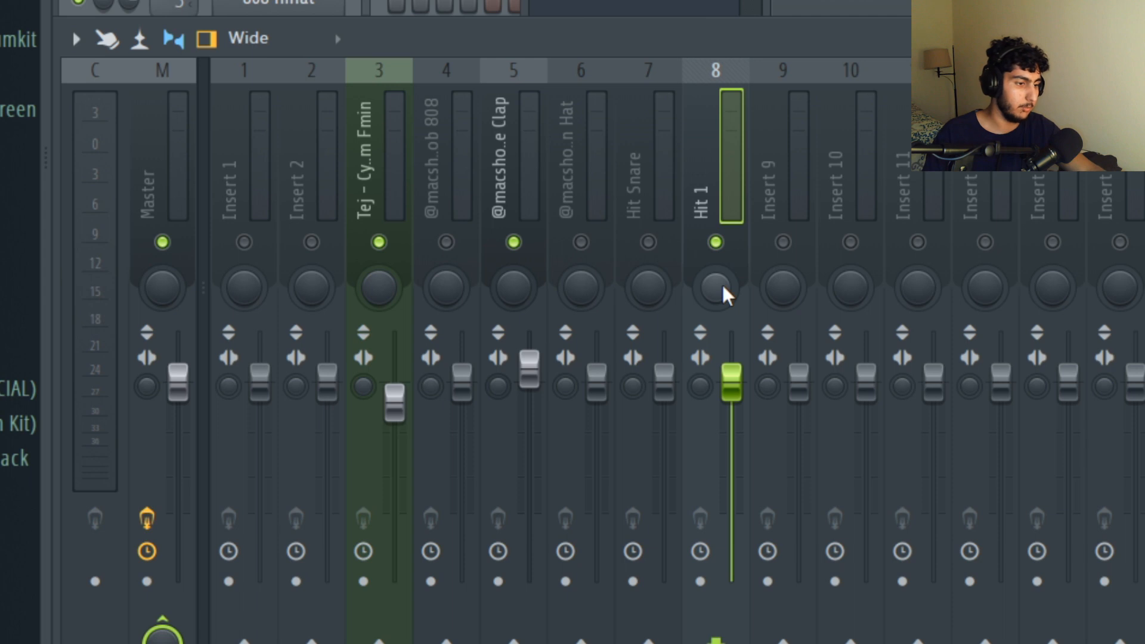
mouse_move(722, 282)
mouse_down()
mouse_move(722, 301)
mouse_move(722, 260)
mouse_up()
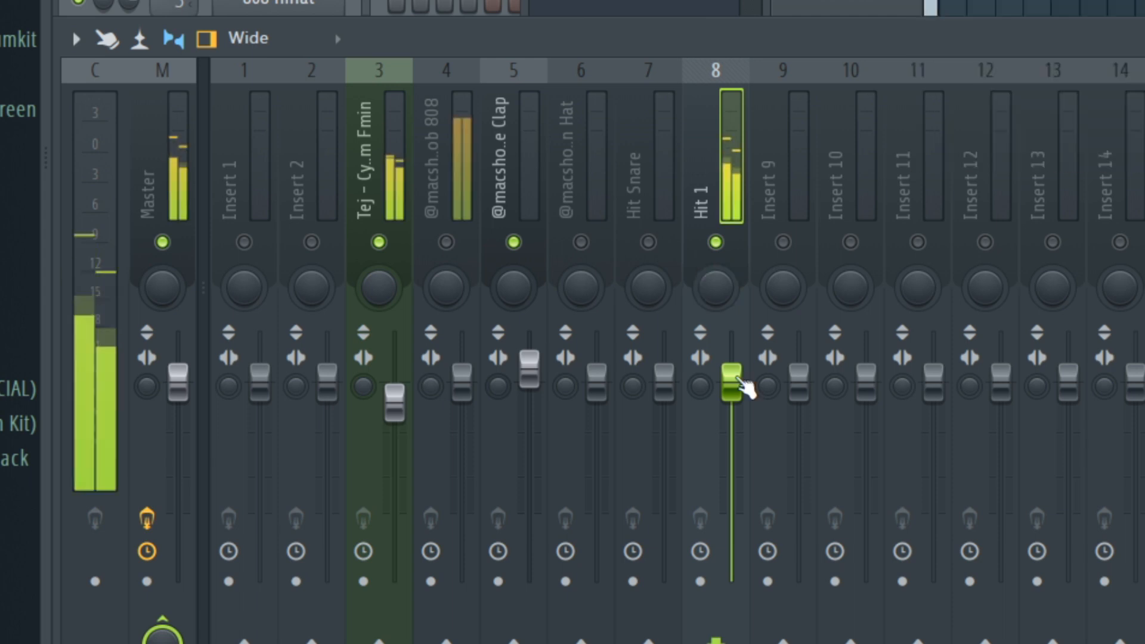
scroll(743, 388, down, 6)
scroll(744, 390, down, 1)
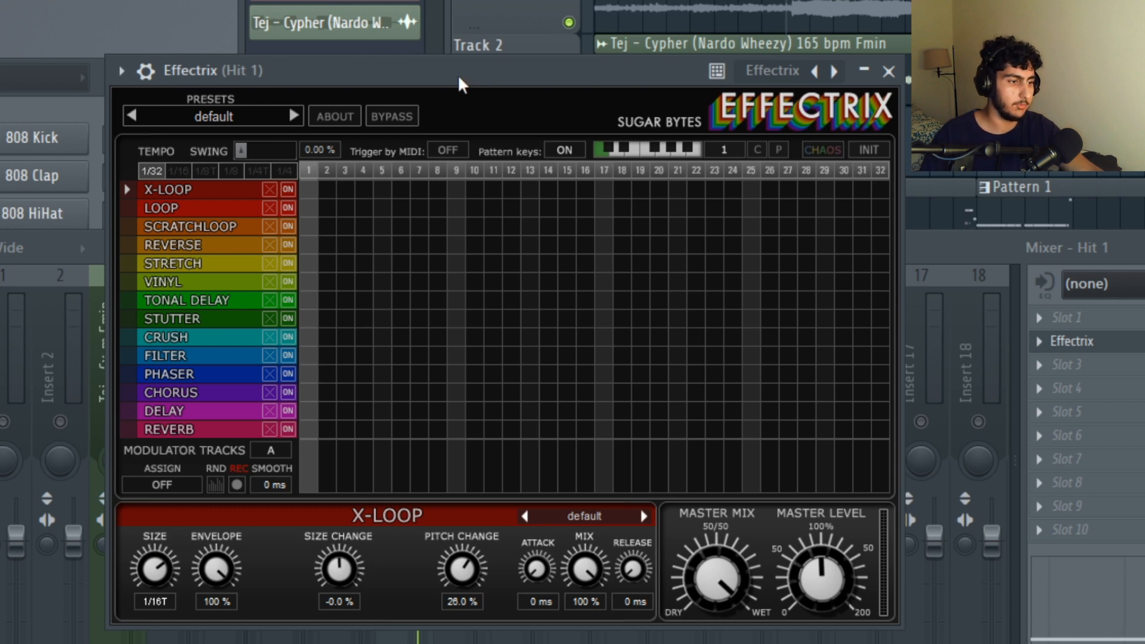
Set Hit 1's Effectrix tempo to 1/8 and look through its Reverb, Reverse and Delay settings.
click(232, 171)
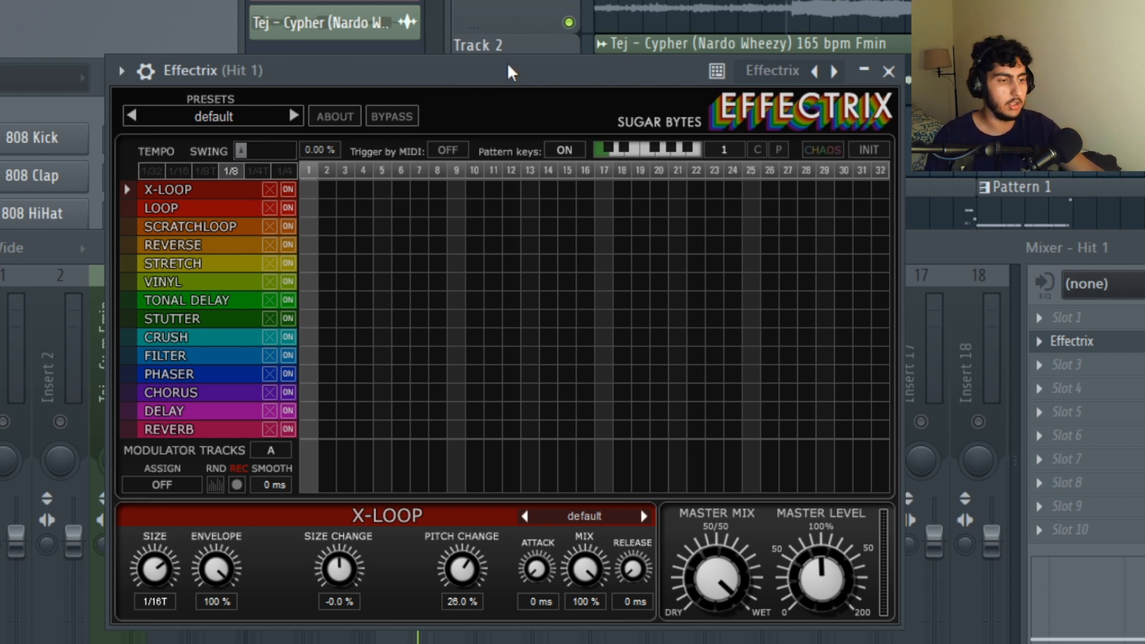
click(229, 430)
click(199, 245)
click(205, 433)
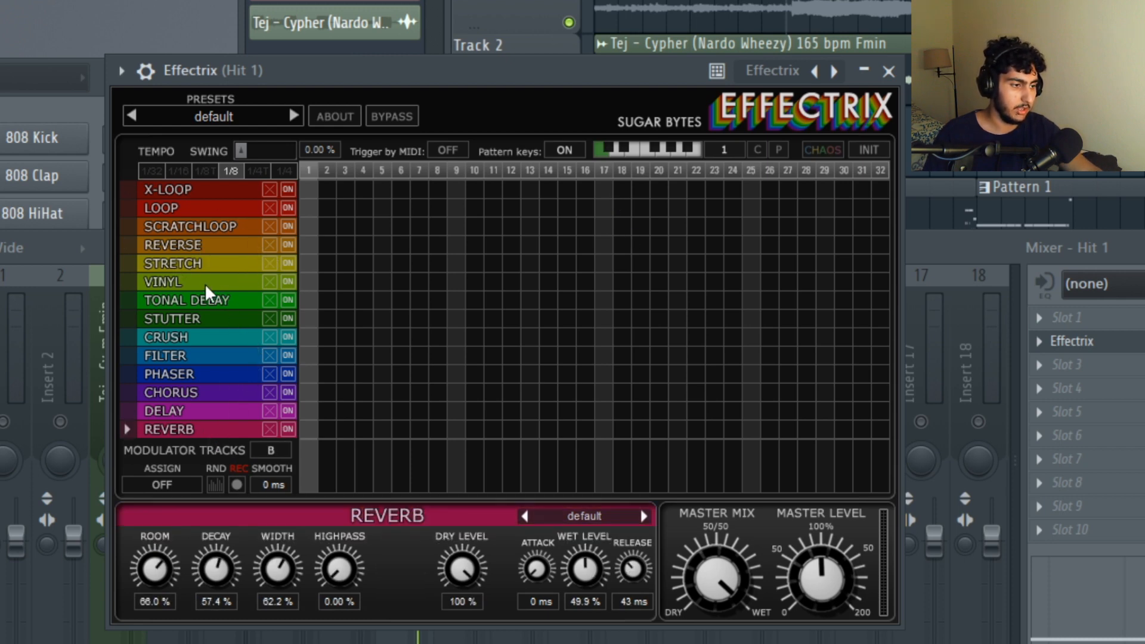
click(230, 411)
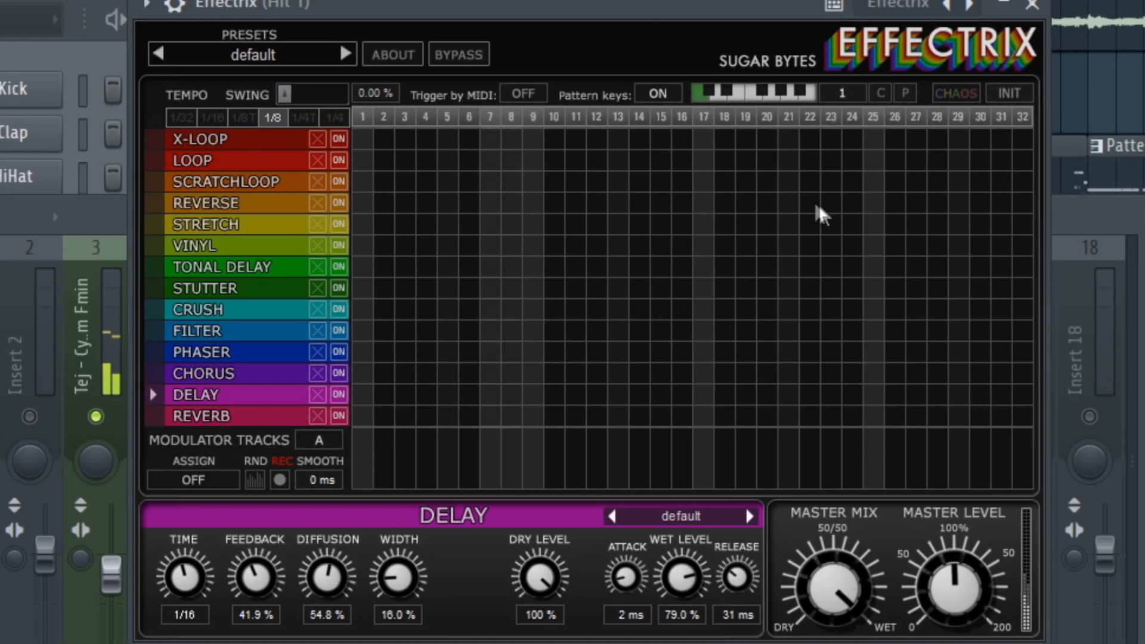
Place Reverse and Reverb blocks on step 22 of the Effectrix grid and set the Reverse mix to about 51%.
click(695, 244)
click(805, 416)
click(239, 202)
mouse_move(679, 574)
mouse_down()
mouse_move(699, 589)
mouse_move(670, 585)
mouse_up()
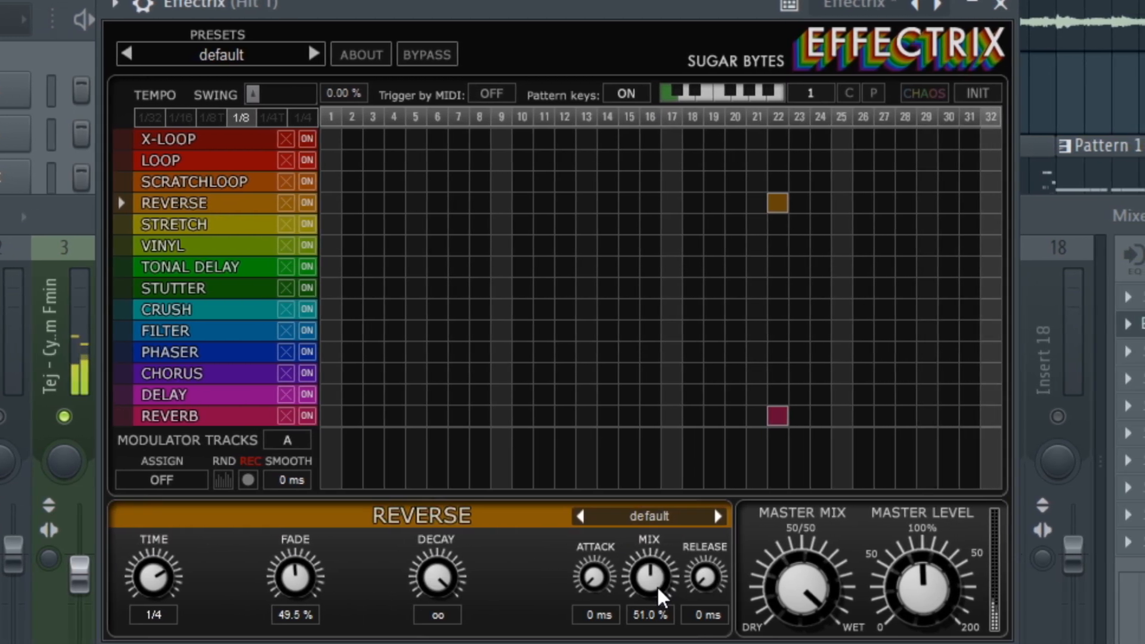
click(204, 417)
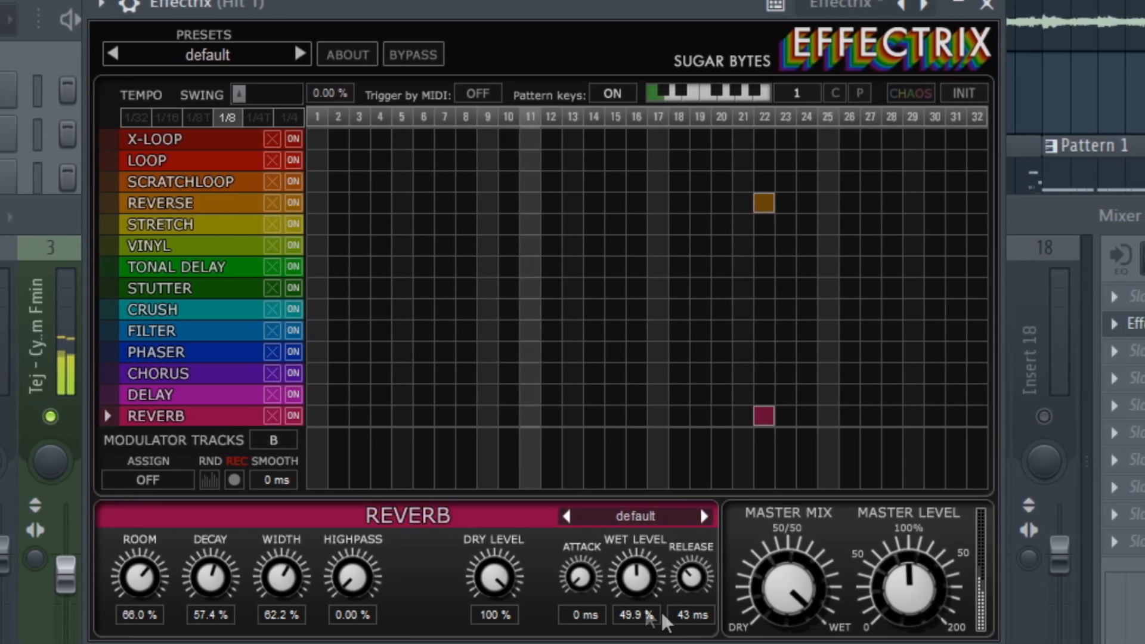
click(161, 204)
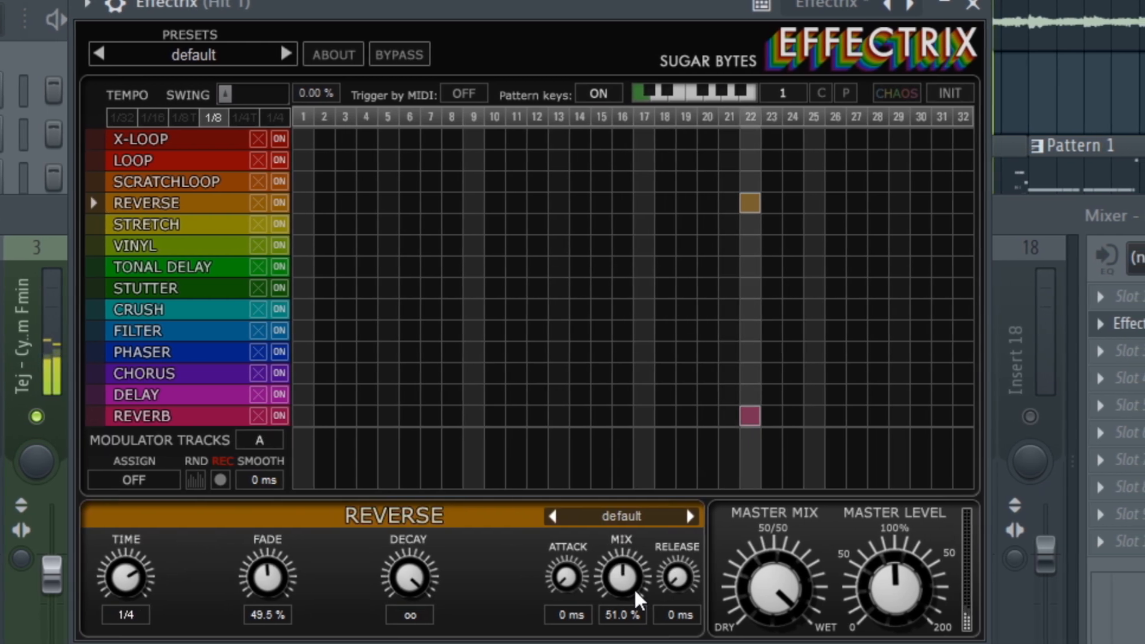
drag(624, 583, 620, 582)
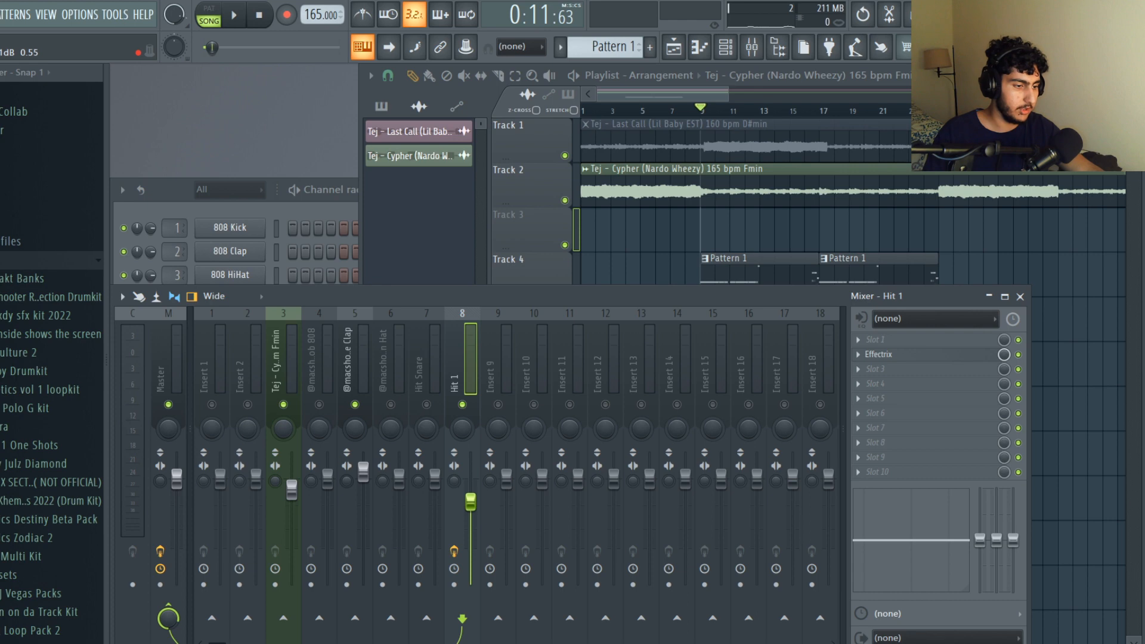
Unmute the Hit Snare mixer track, panned slightly right, and lower its fader slightly below the default level.
click(427, 409)
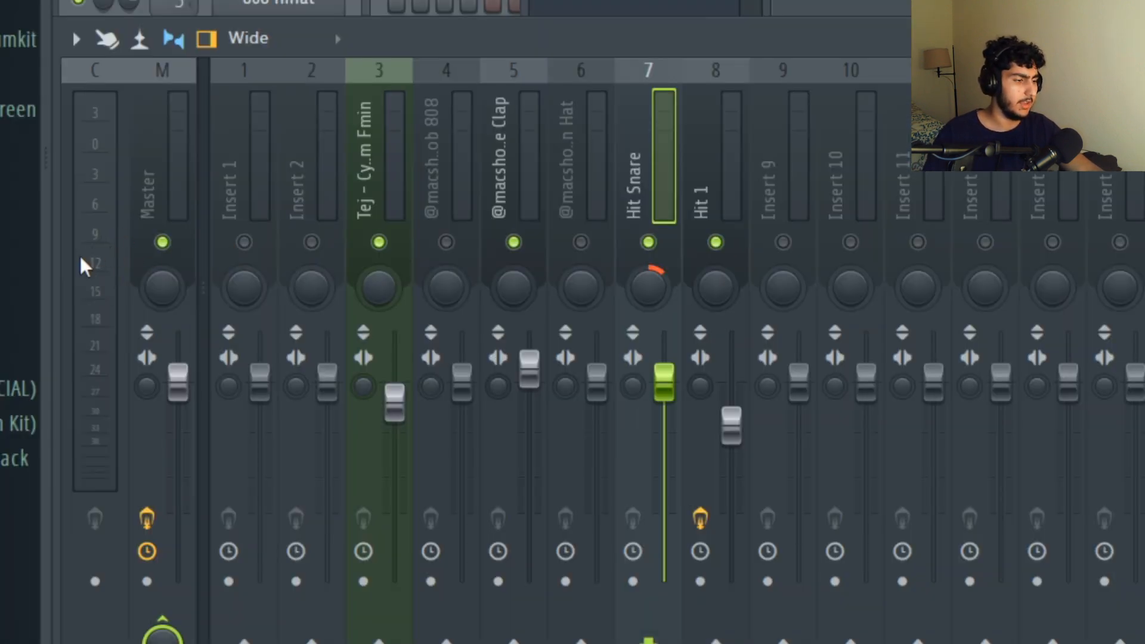
key(space)
mouse_move(665, 374)
mouse_down()
mouse_move(675, 395)
mouse_move(671, 385)
mouse_up()
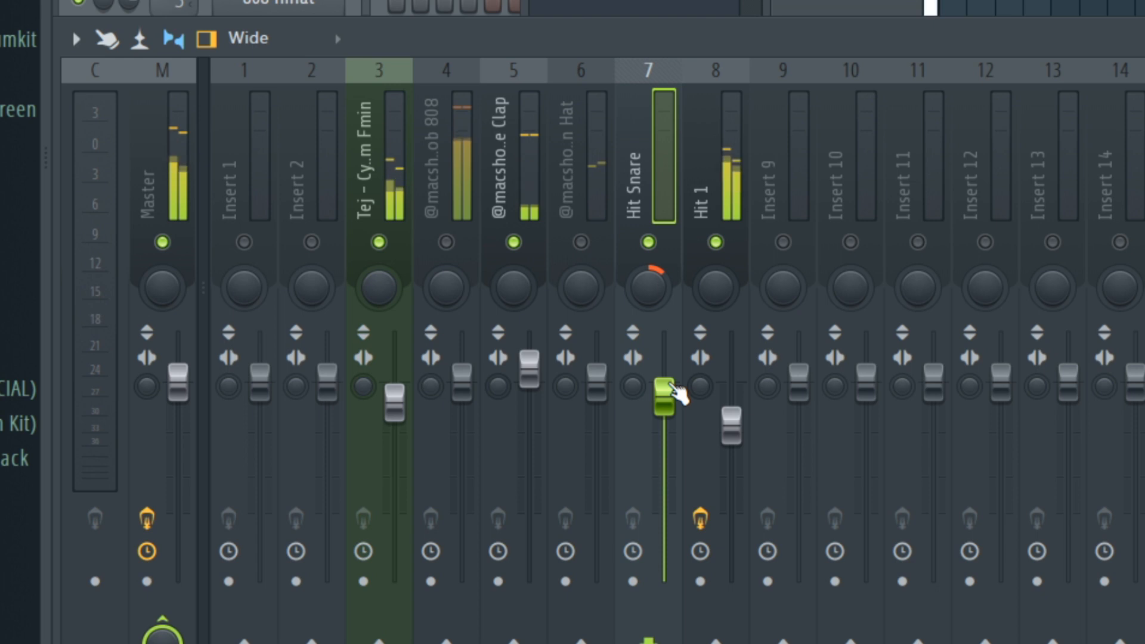
drag(677, 394, 677, 386)
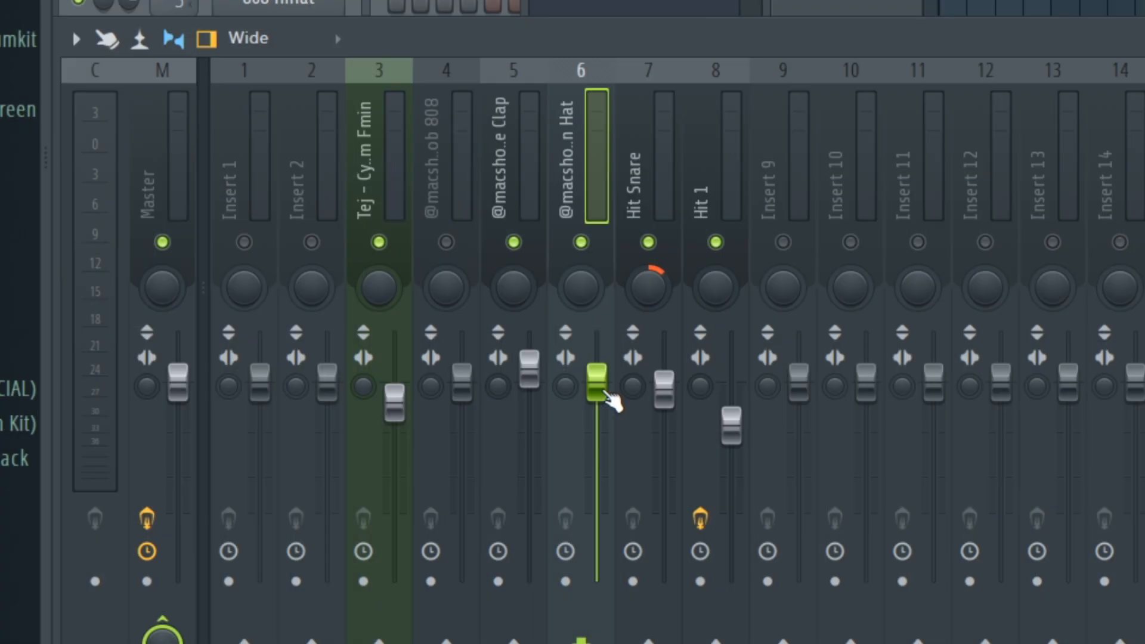
Lower the hat's mixer fader well below the default level and pan the track slightly right during playback.
key(space)
drag(611, 400, 611, 407)
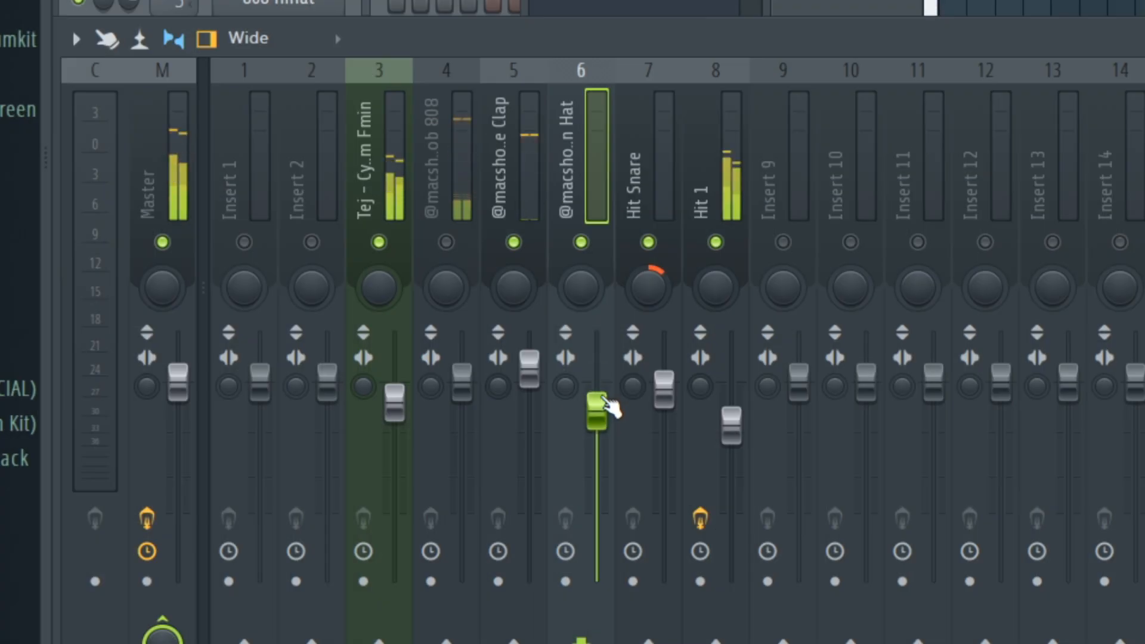
scroll(603, 287, up, 1)
scroll(603, 284, up, 1)
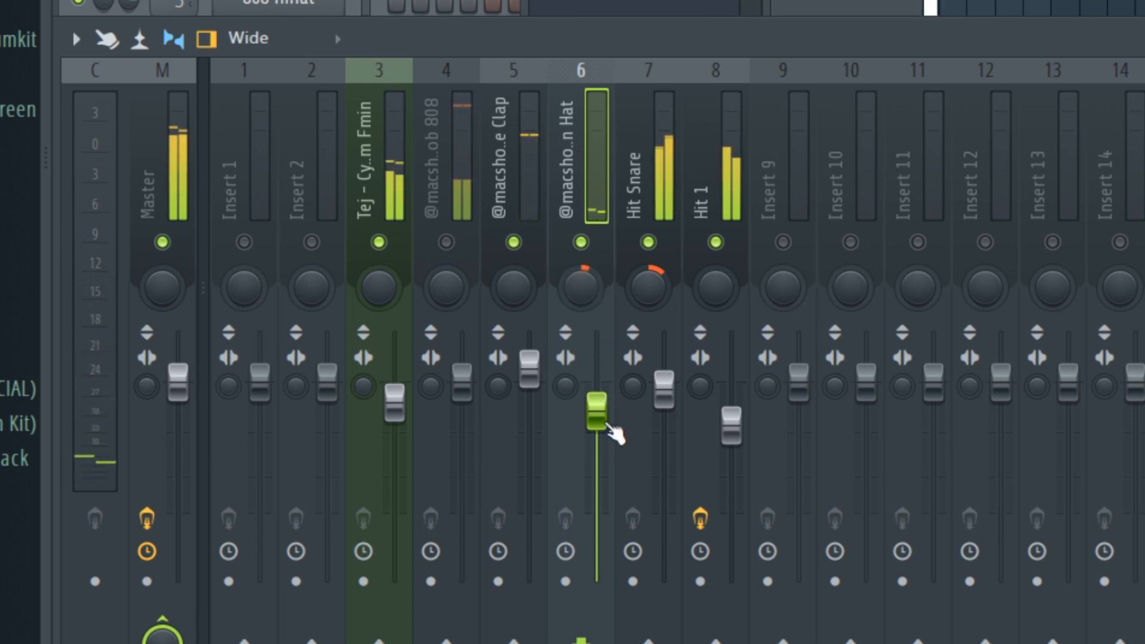
scroll(614, 432, down, 3)
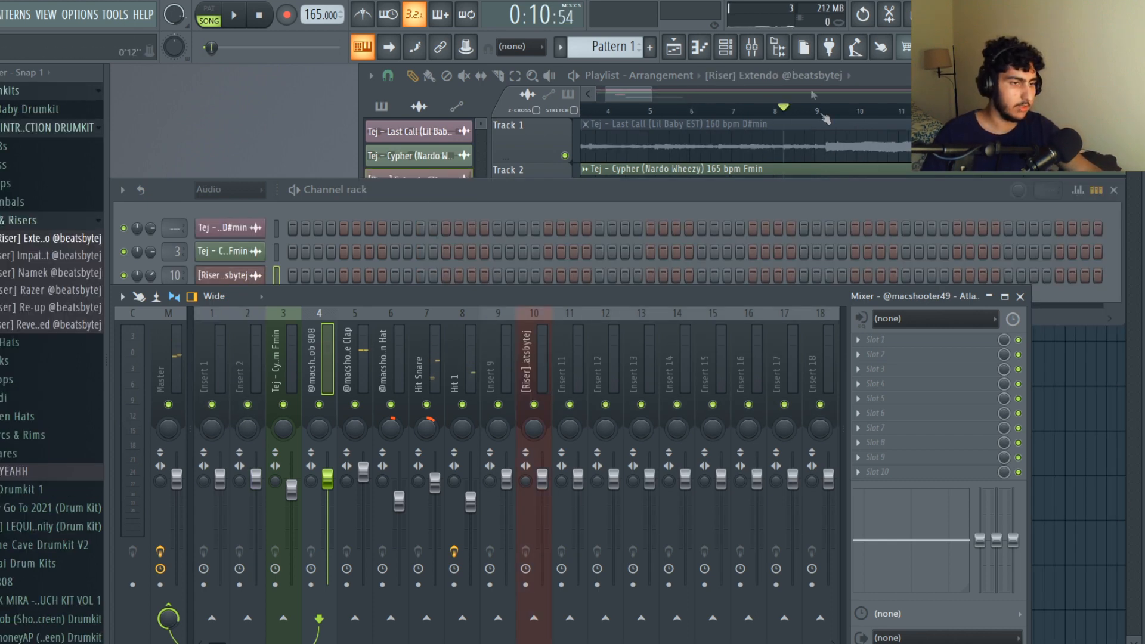
Play the song from the start of Pattern 1 and raise the 808's mixer fader slightly above the default level.
click(815, 108)
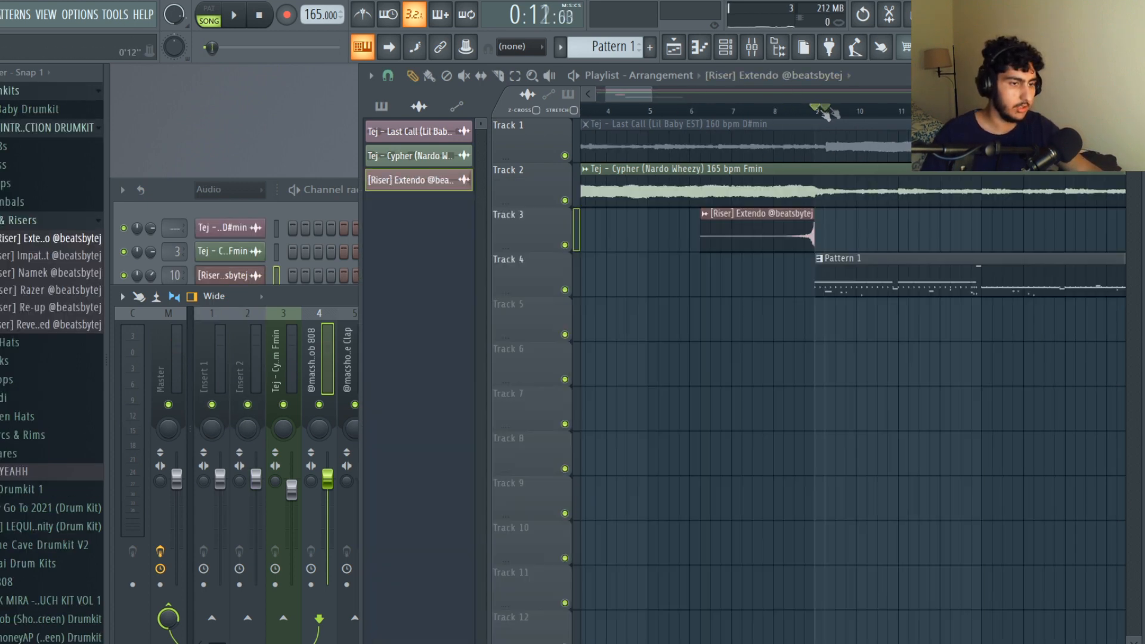
click(316, 300)
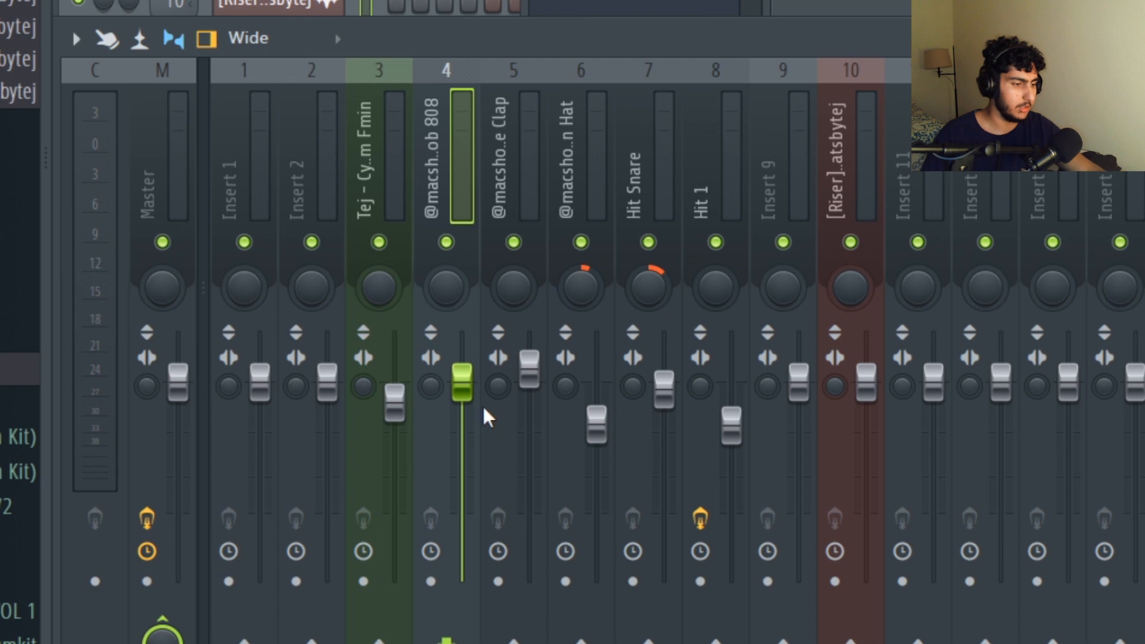
key(space)
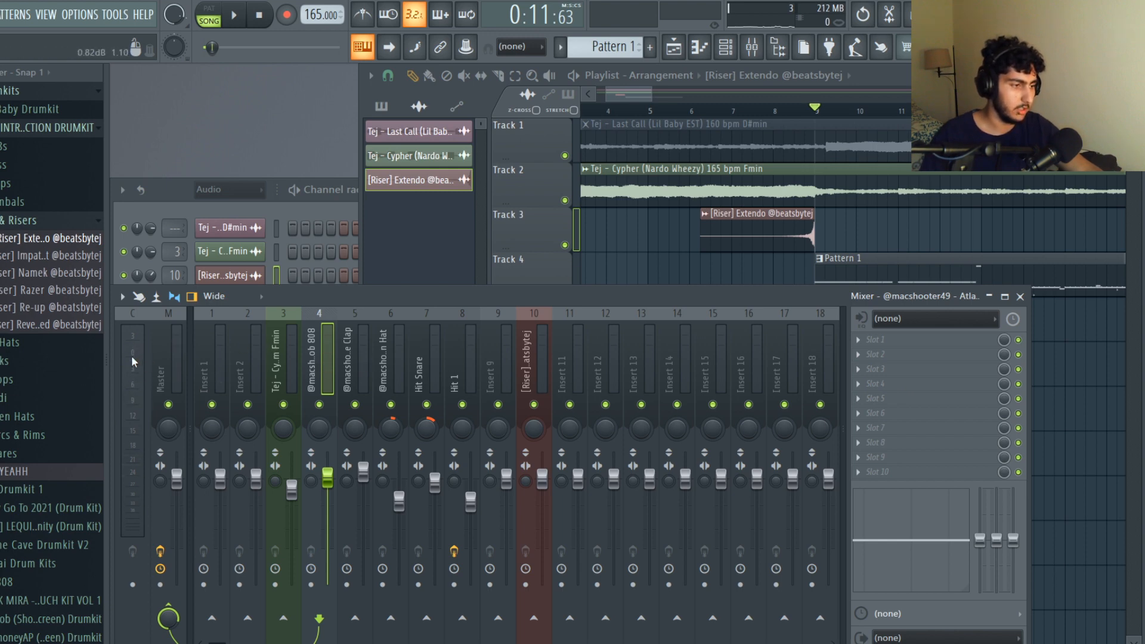
Add a Fruity Limiter in slot 3 of the 808's mixer track and close its window.
click(879, 370)
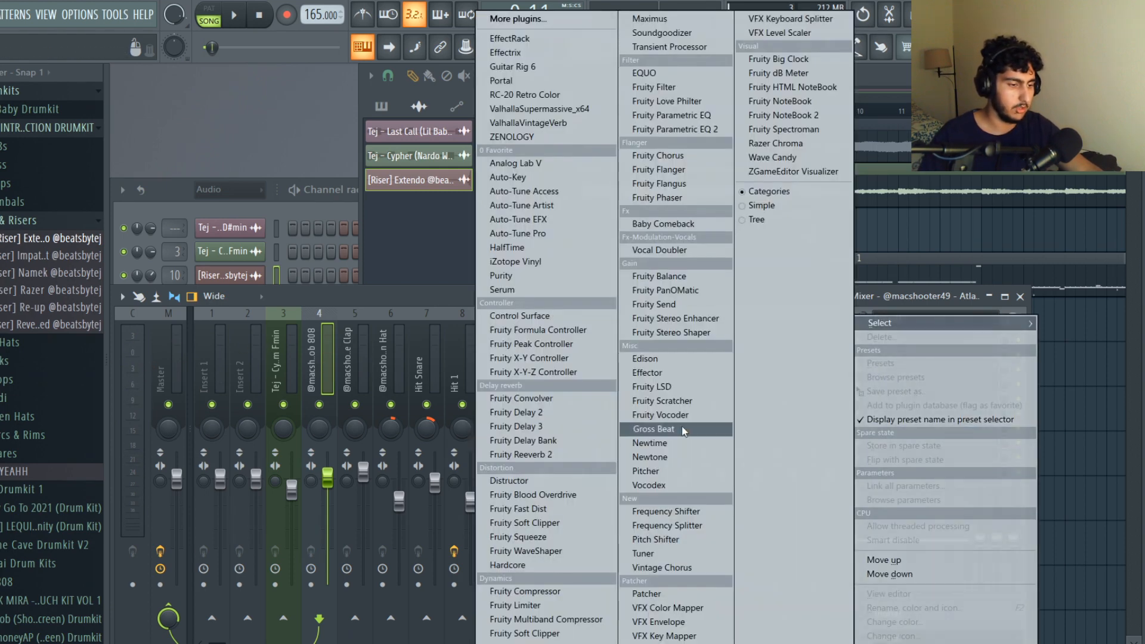
click(555, 606)
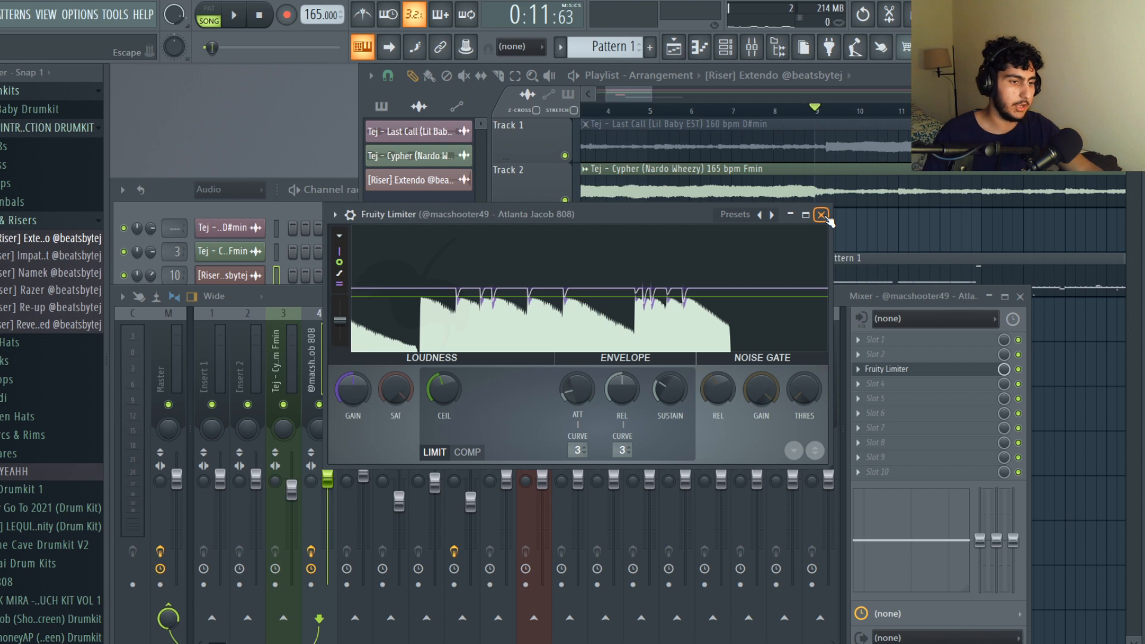
click(821, 214)
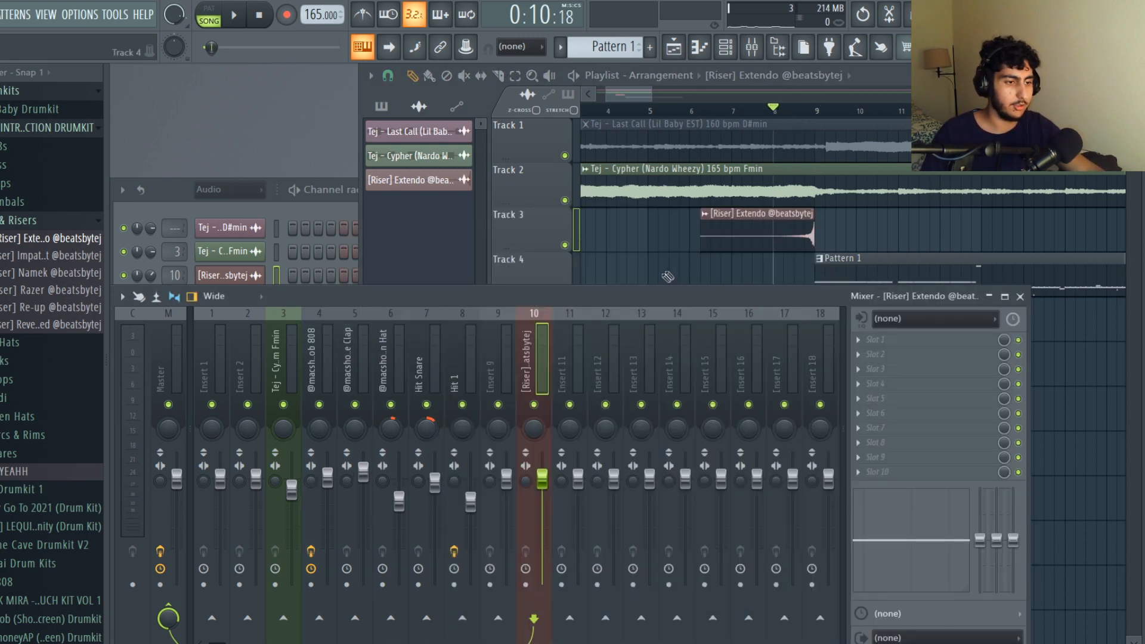
Select the Extendo riser clip, play it, and pan its mixer track slightly left with the fader slightly lowered.
drag(837, 237, 741, 245)
key(F9)
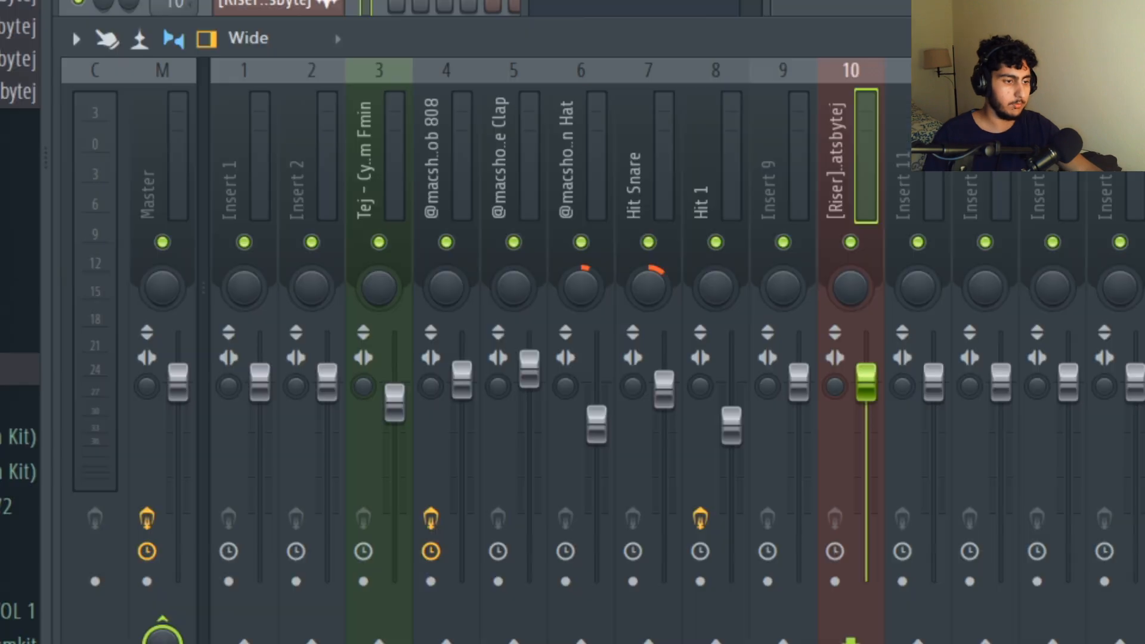
key(space)
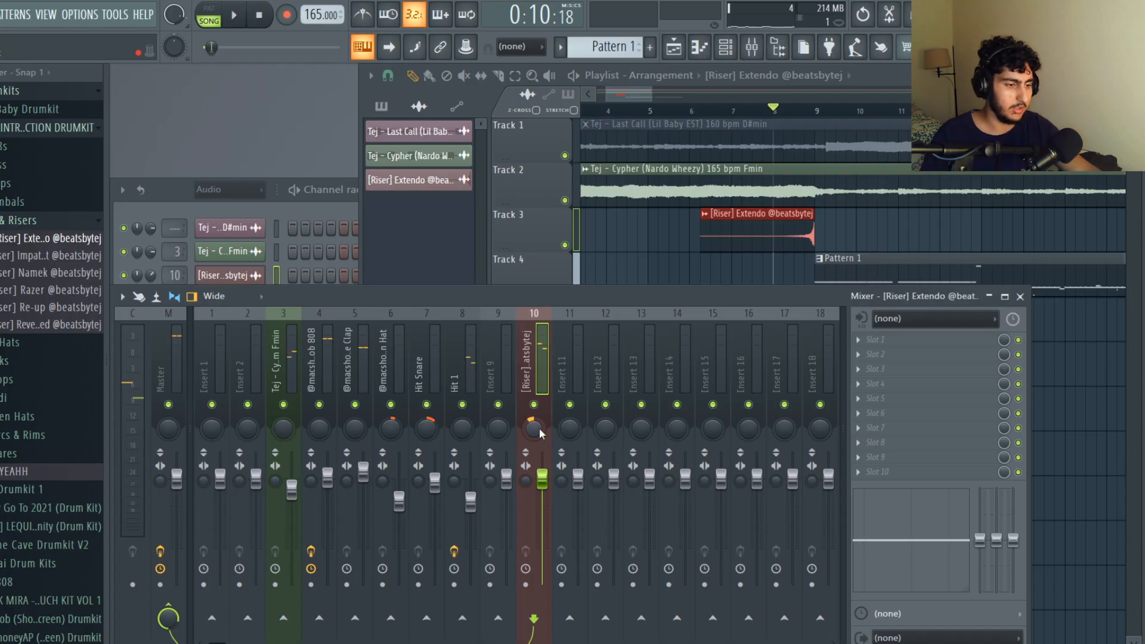
scroll(541, 434, up, 5)
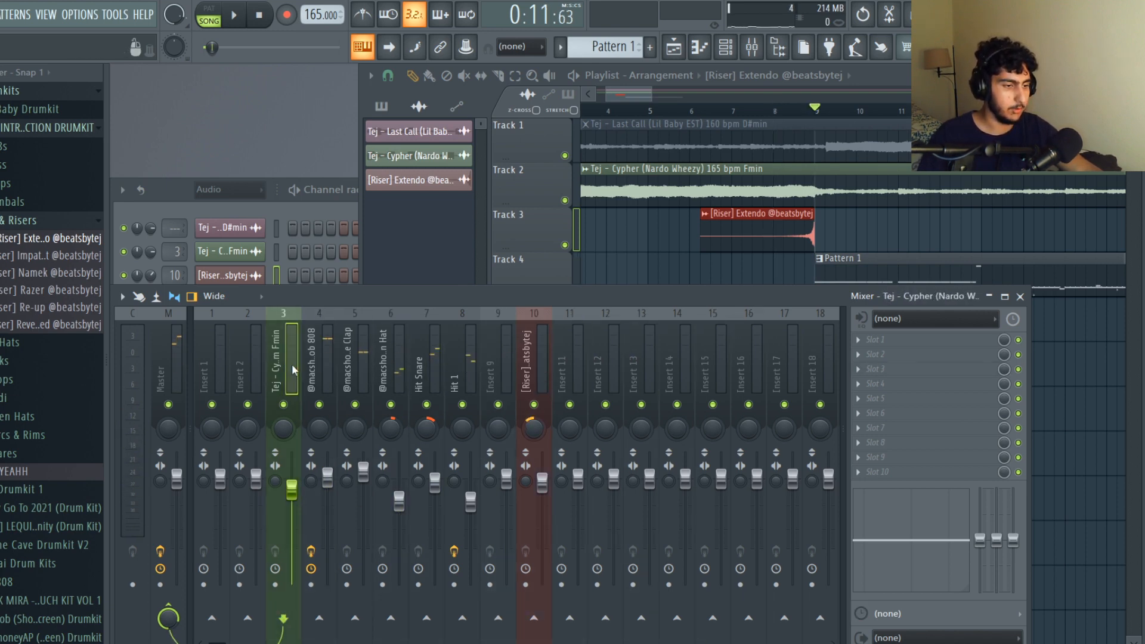
Check the Fruity Limiter on the Master track and disable it.
click(225, 359)
click(173, 367)
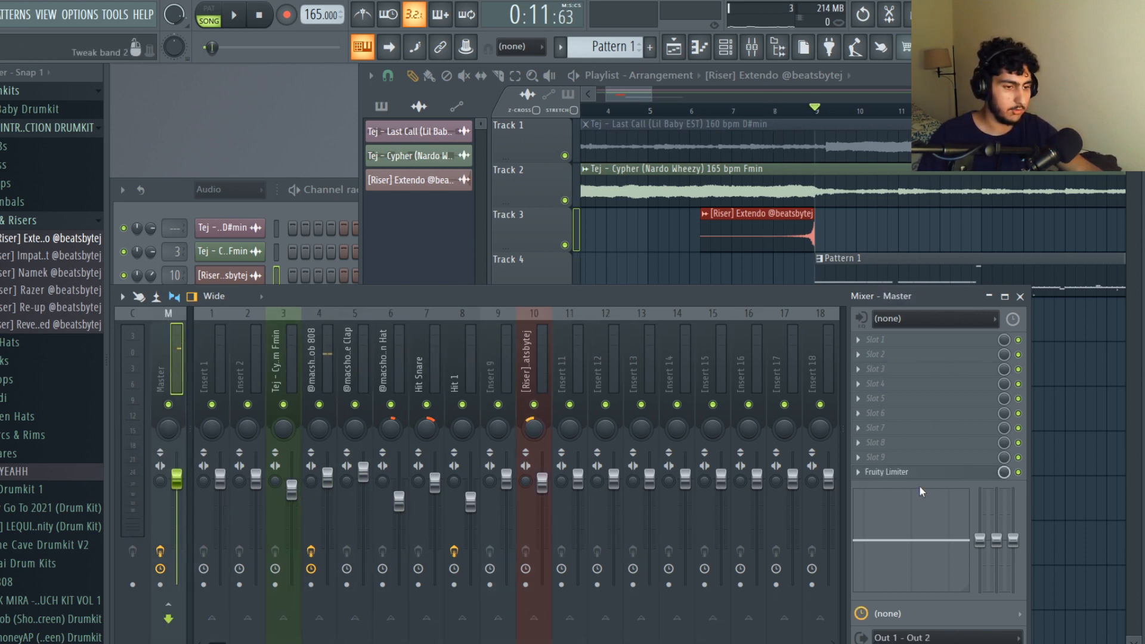
click(893, 474)
drag(777, 509, 630, 309)
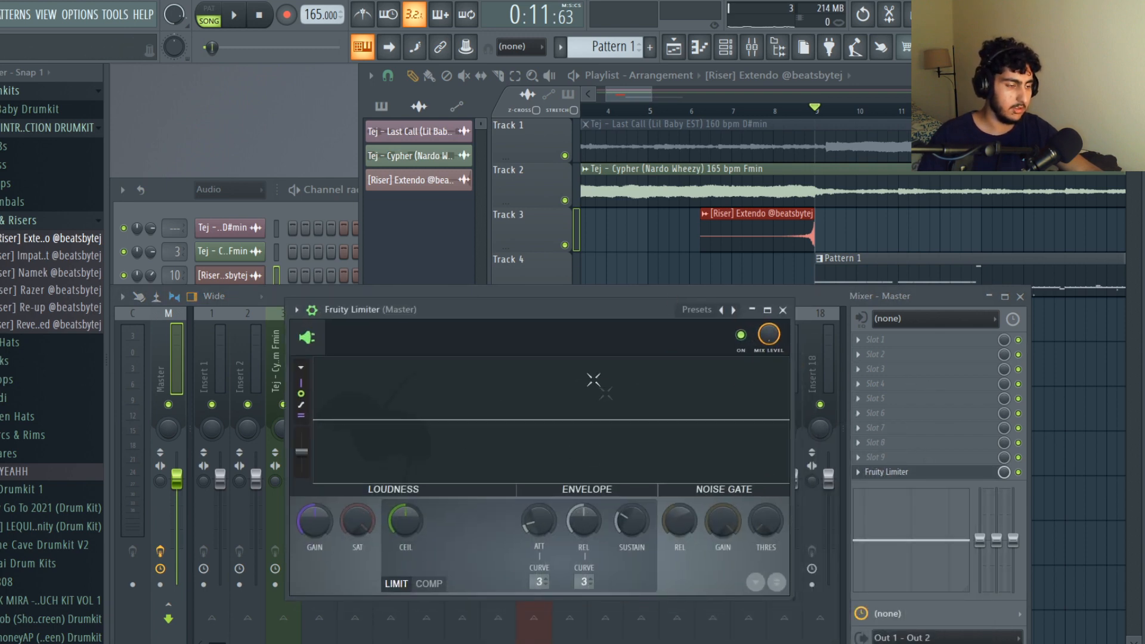
click(1007, 359)
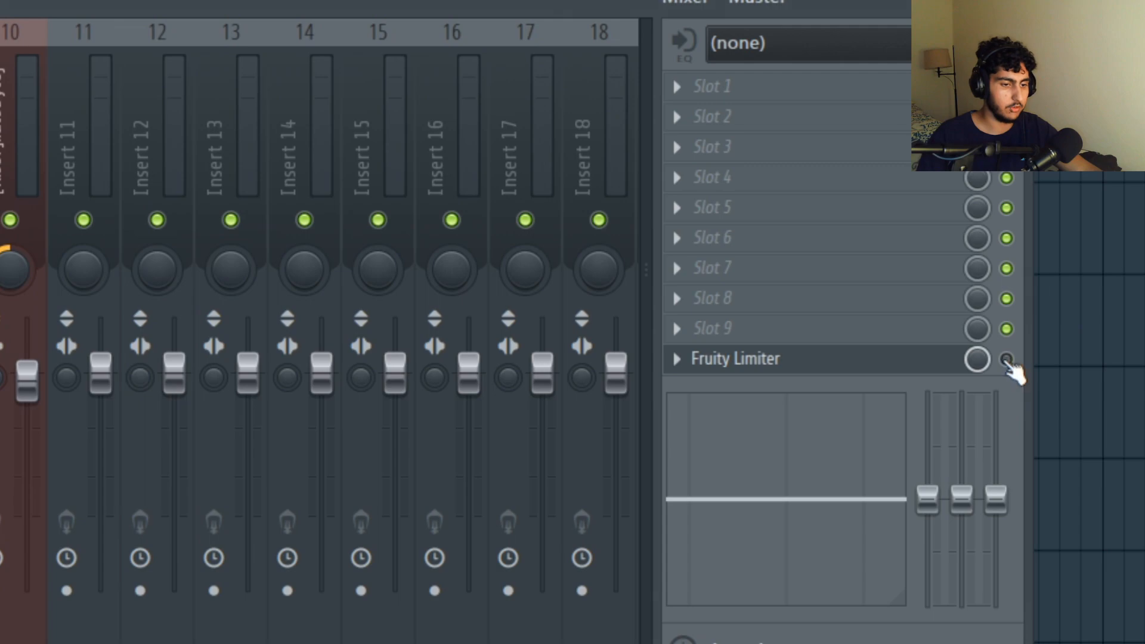
Add a Fruity Parametric EQ in the Master track's slot 2 and slightly boost the 250, 5000 and 8000 Hz bands.
click(725, 122)
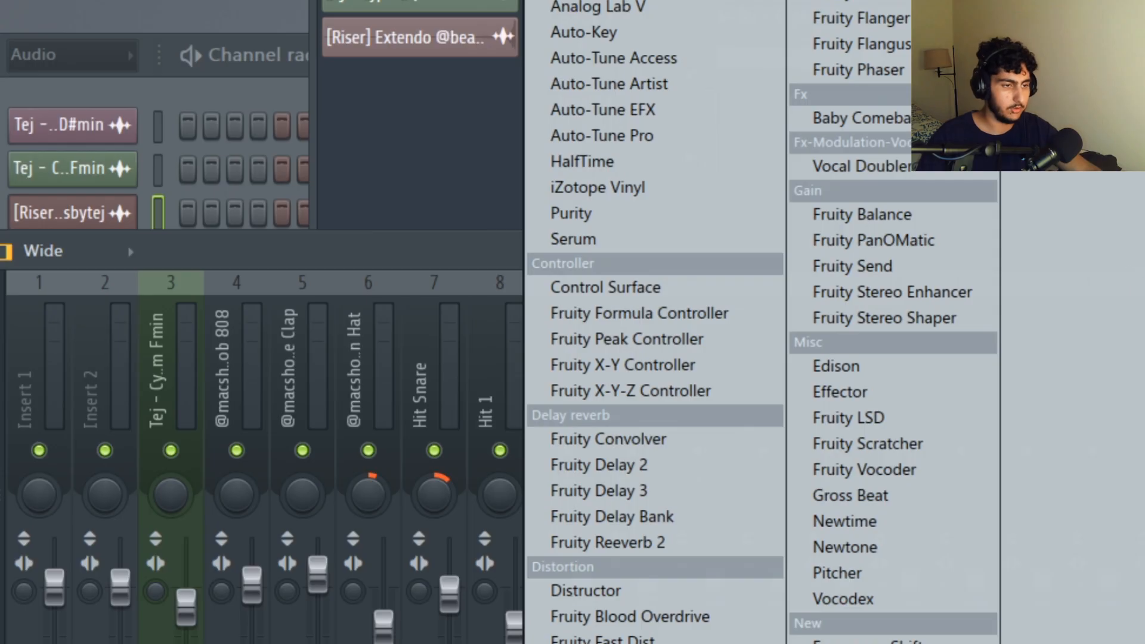
click(858, 3)
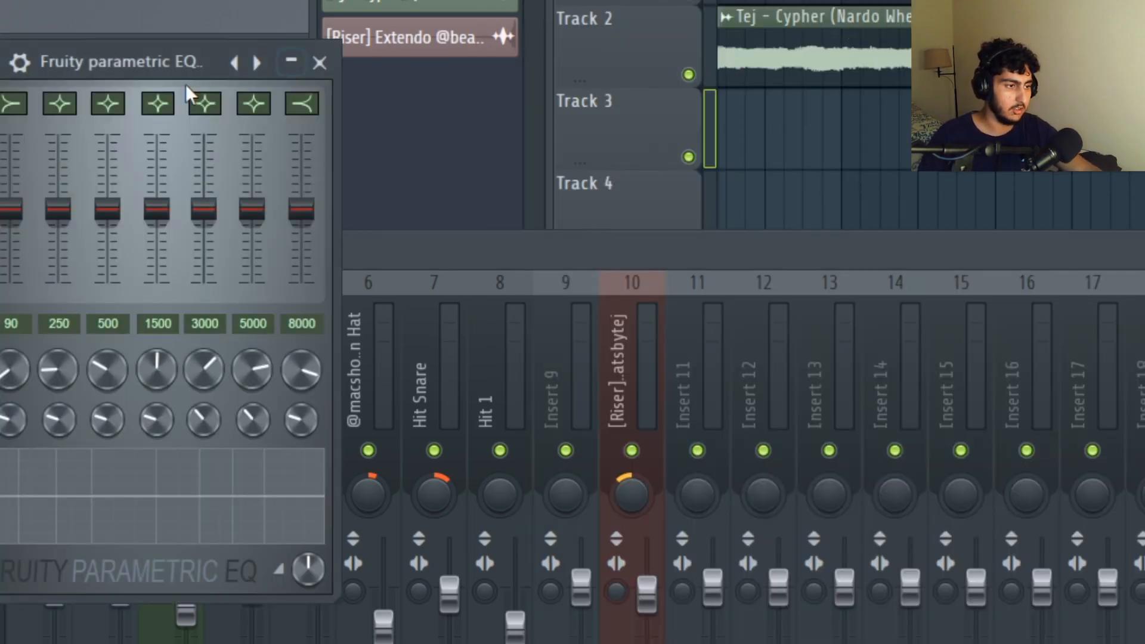
drag(167, 66, 486, 94)
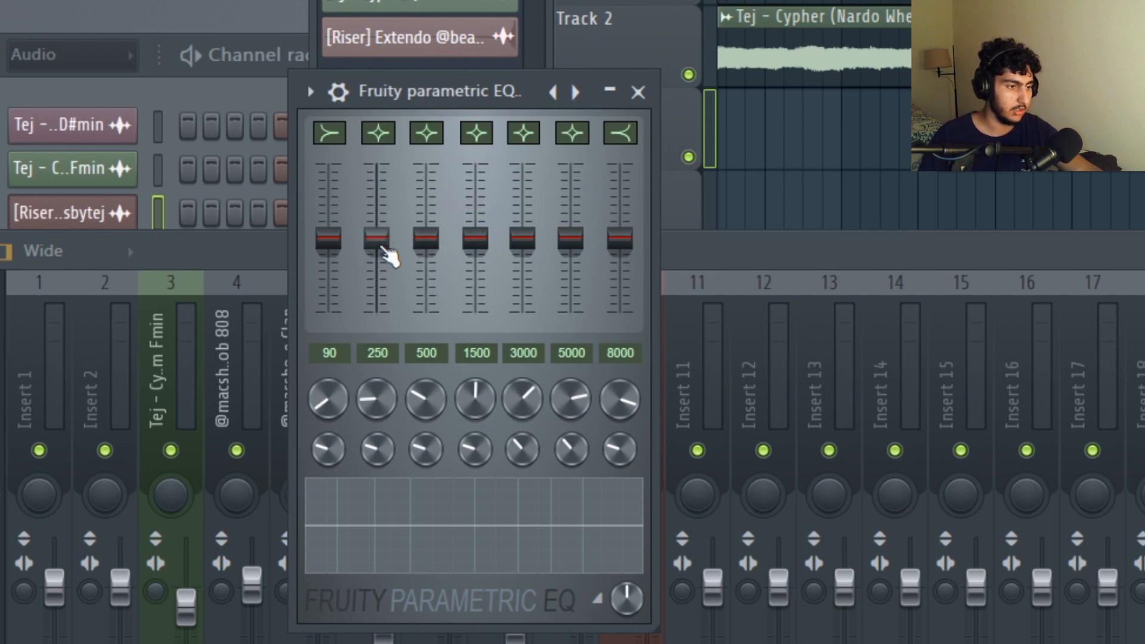
scroll(389, 256, up, 2)
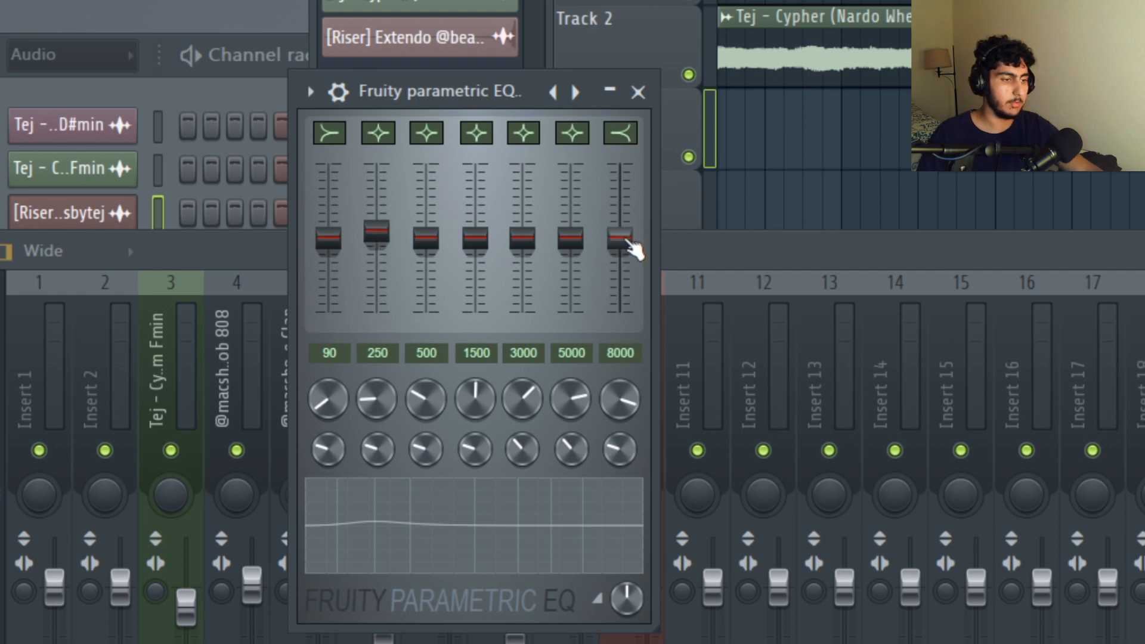
drag(632, 242, 636, 230)
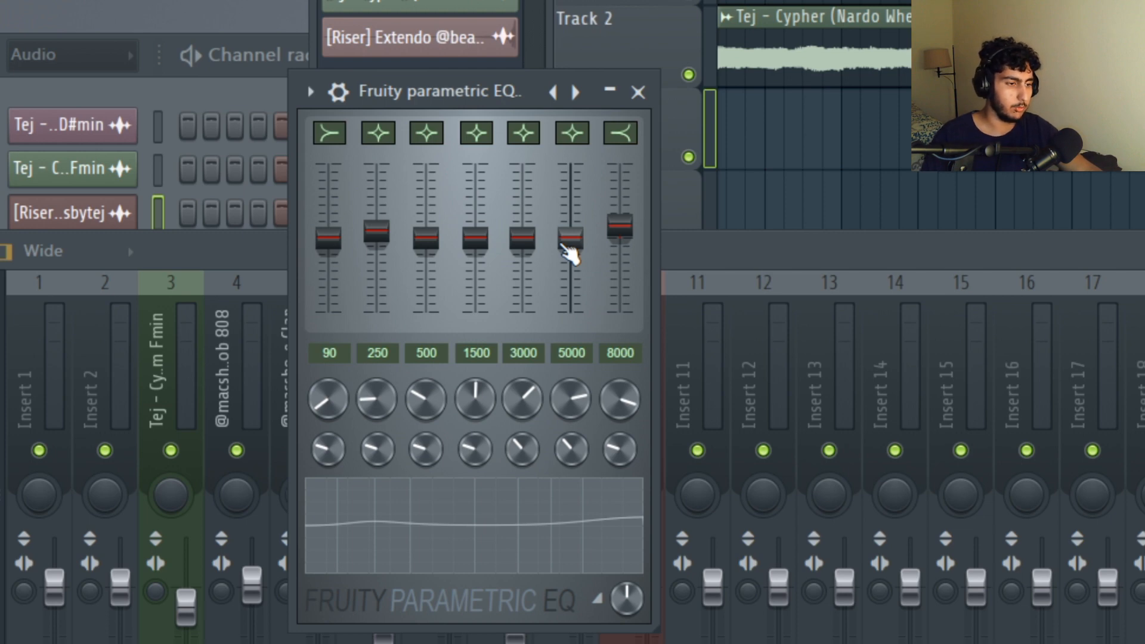
key(space)
drag(562, 245, 571, 235)
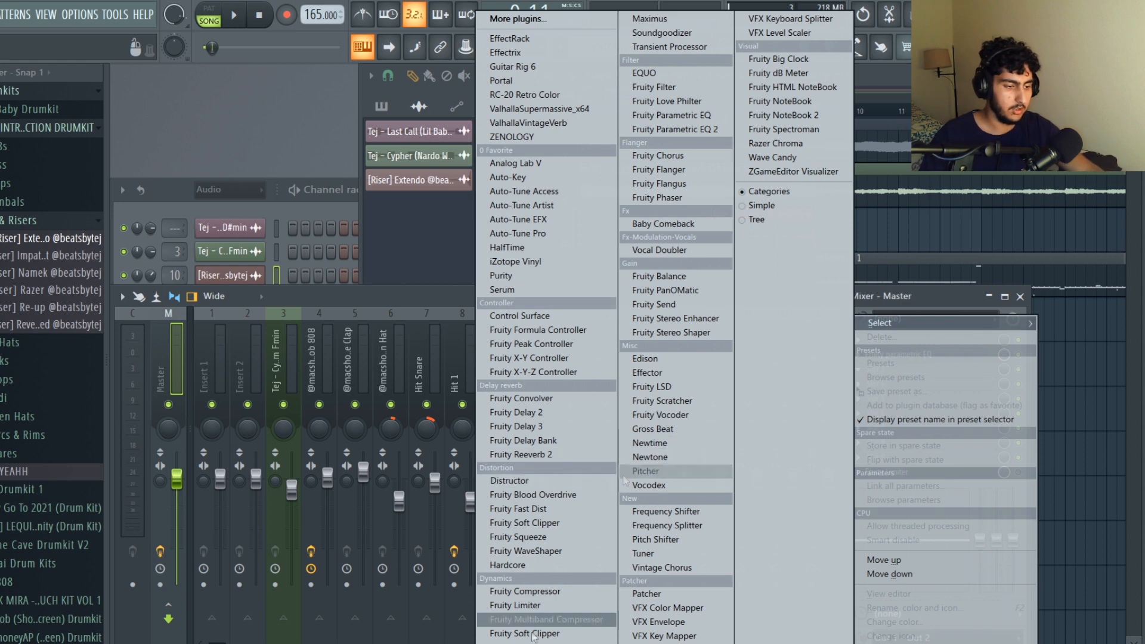
Add a Fruity Soft Clipper to the Master track, slightly lower its threshold, and test the post gain before resetting it to default.
click(524, 633)
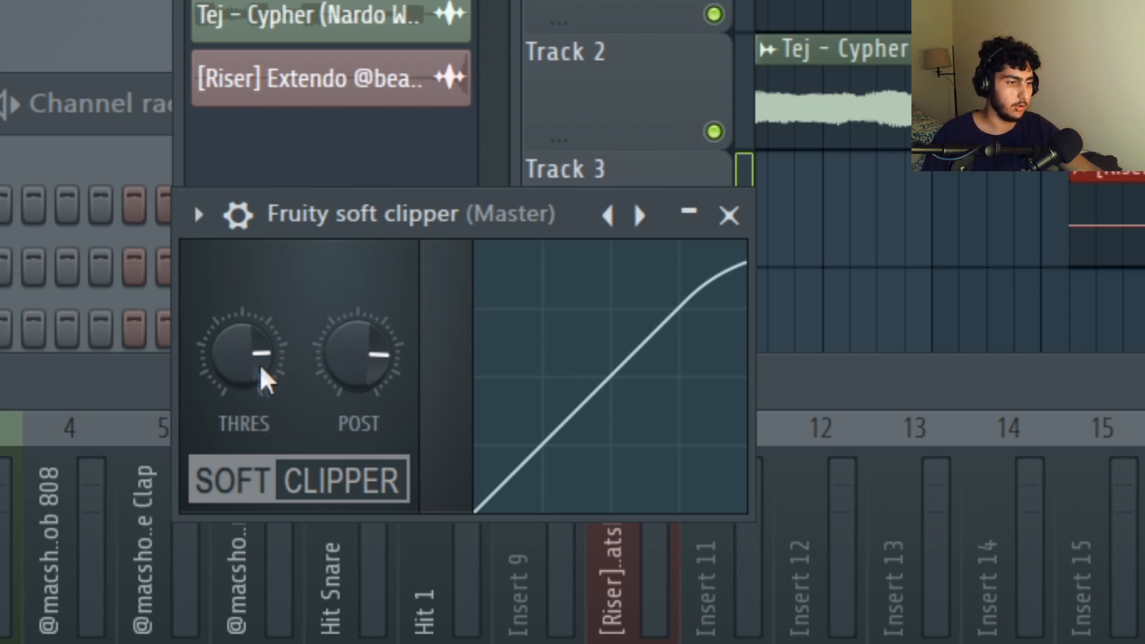
mouse_move(242, 352)
mouse_down()
mouse_move(241, 334)
mouse_move(241, 346)
mouse_up()
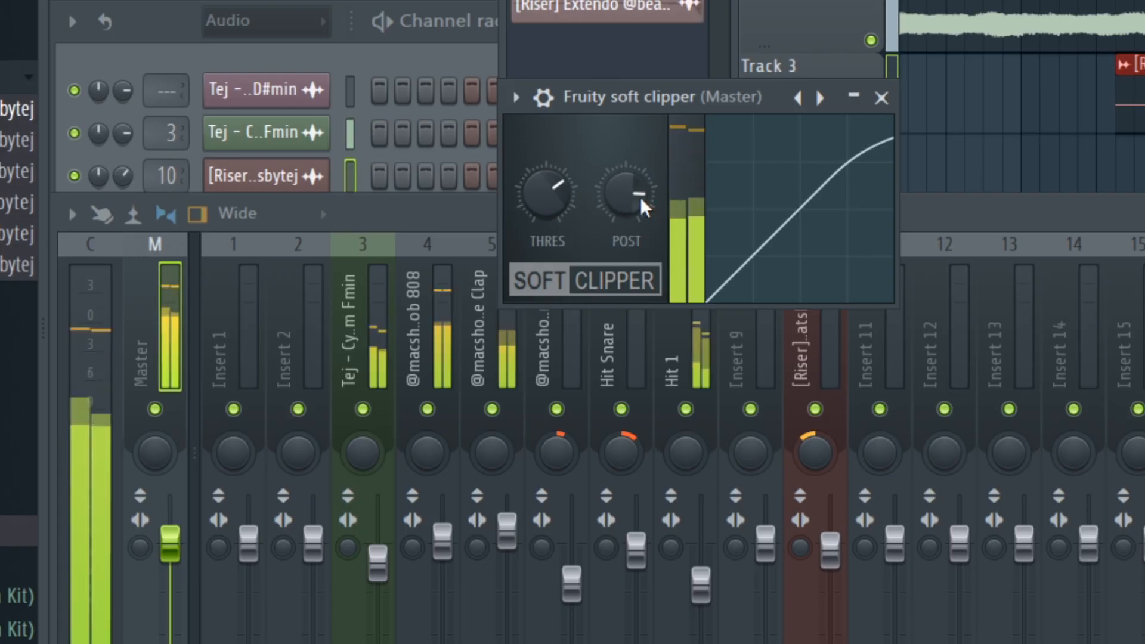
drag(639, 200, 640, 171)
right_click(636, 196)
click(671, 212)
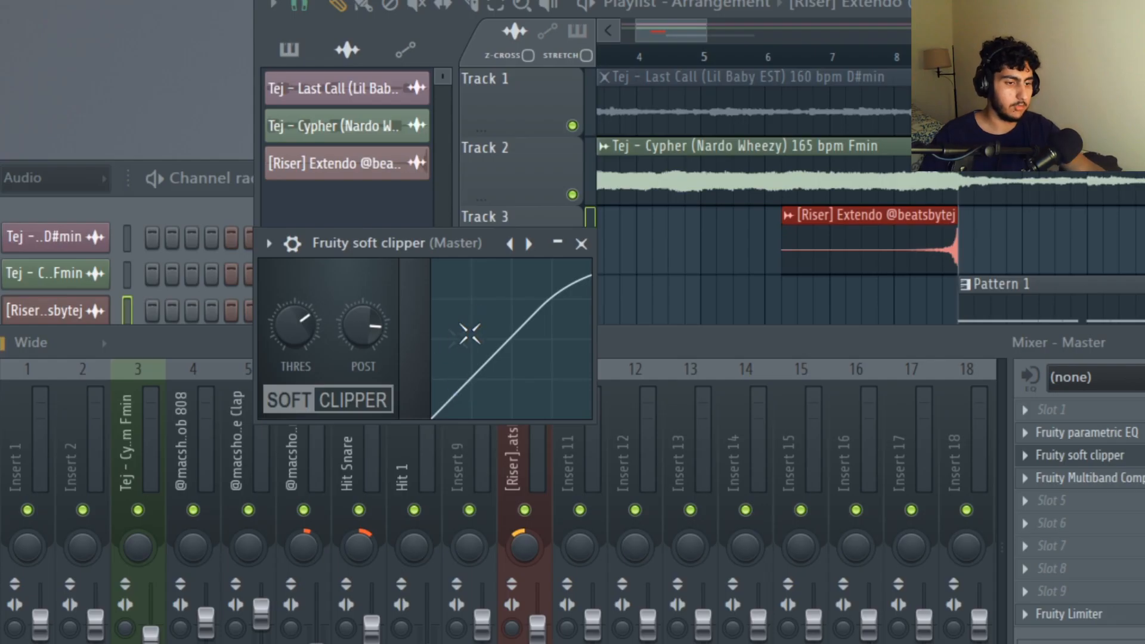
Load the "Mastering 2.4dB" preset in the Master track's Fruity Multiband Compressor.
click(1092, 478)
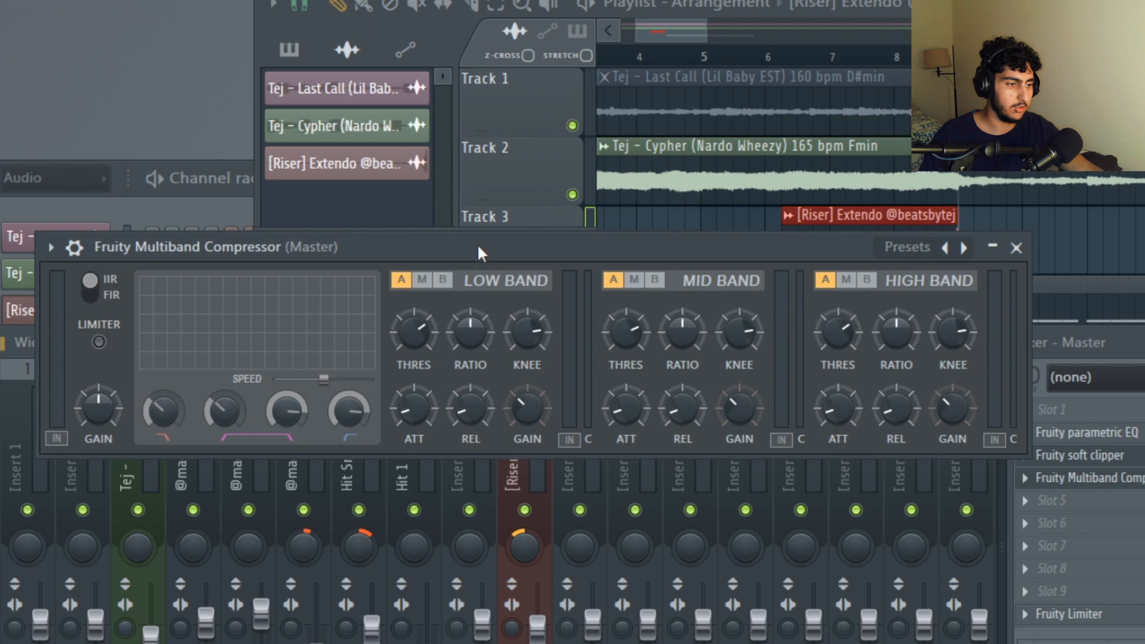
drag(485, 242, 500, 216)
click(921, 222)
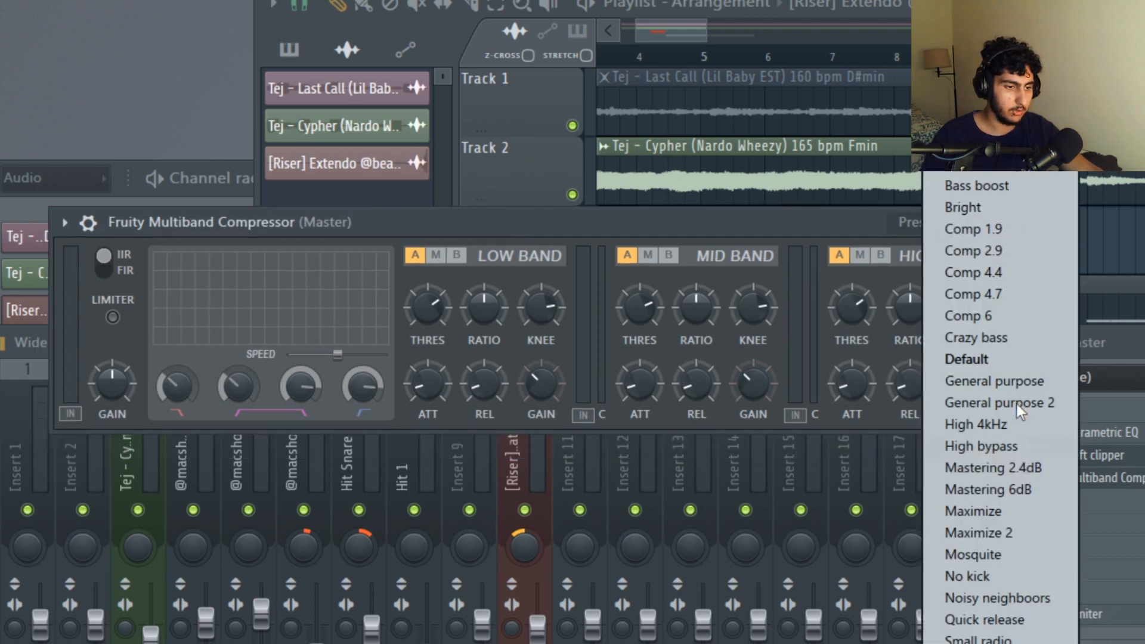
click(1027, 469)
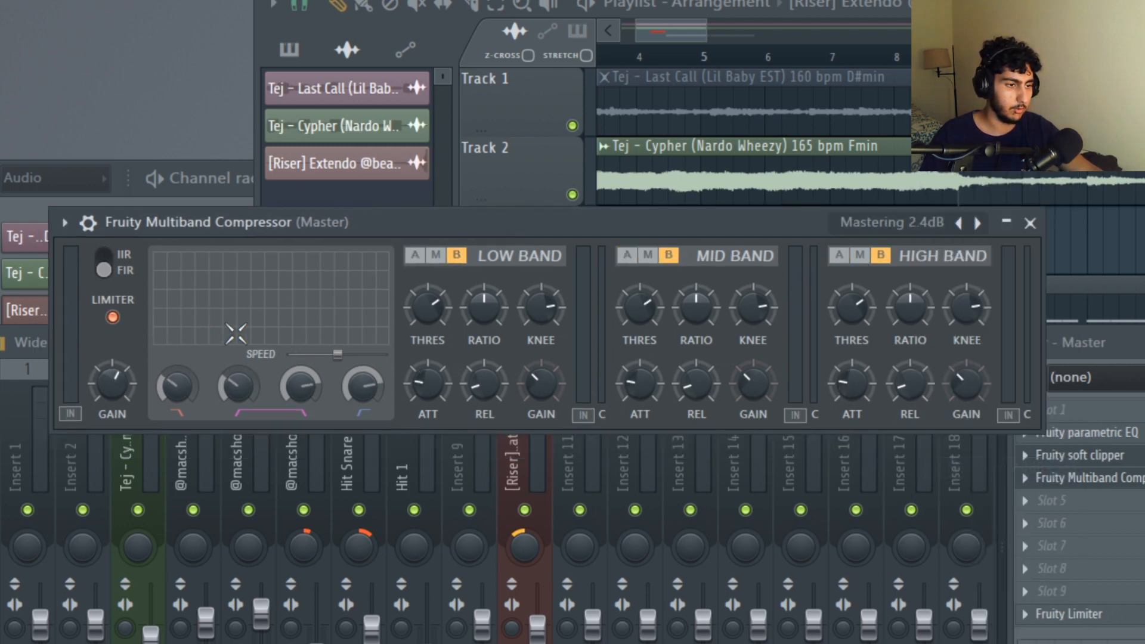
Slightly lower the multiband compressor's output gain during playback with its limiter off, re-enable the limiter, and close the plugin.
click(113, 318)
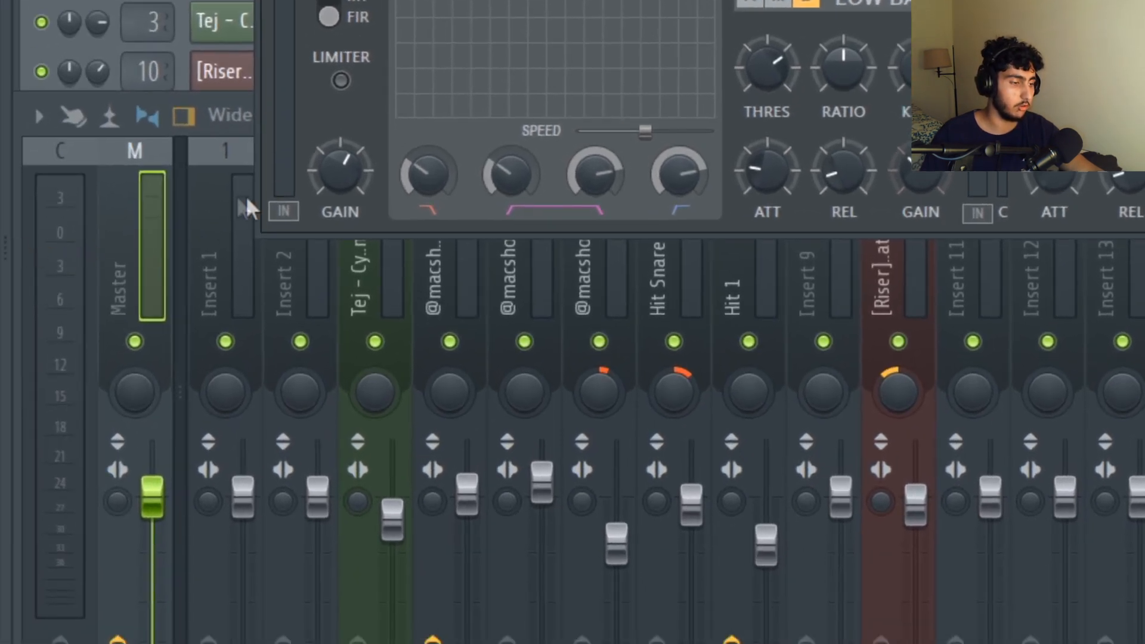
key(space)
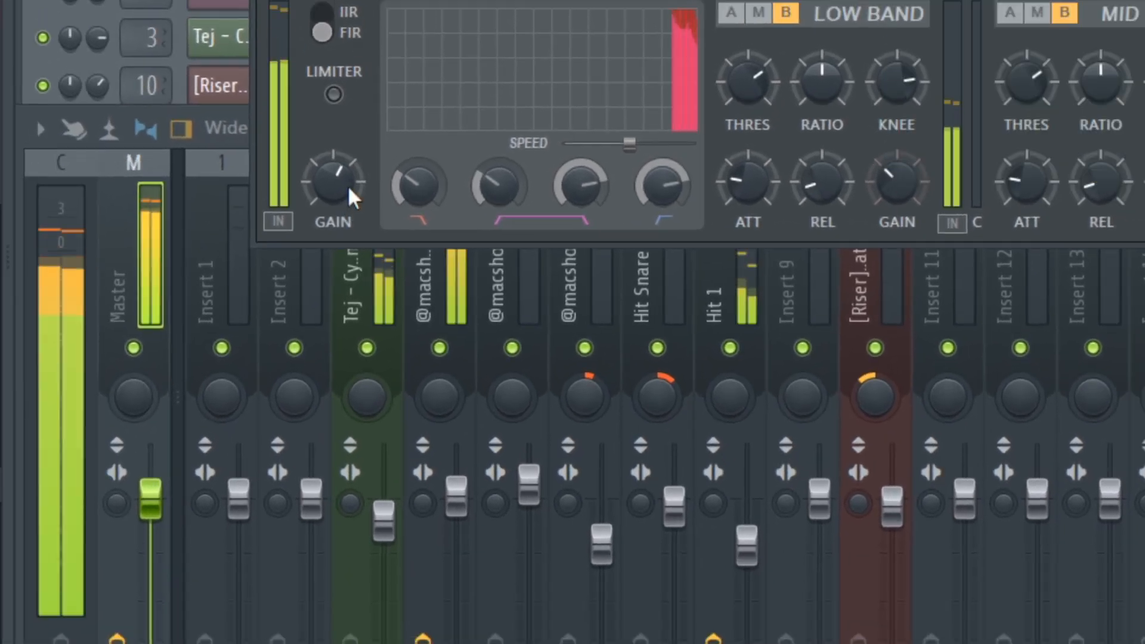
drag(348, 185, 348, 199)
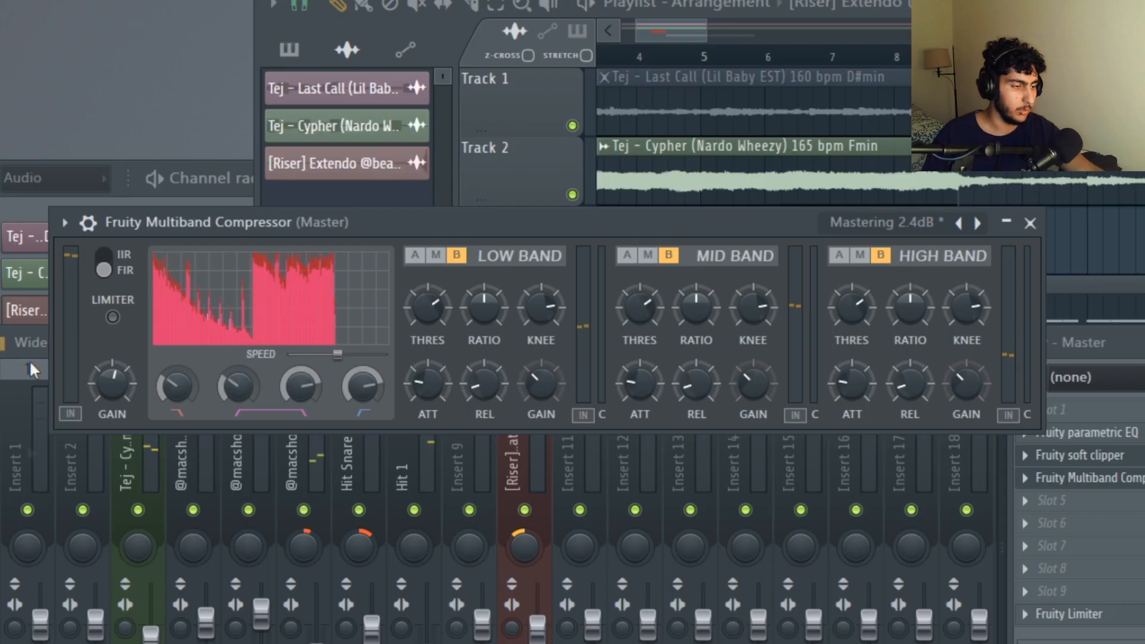
click(113, 317)
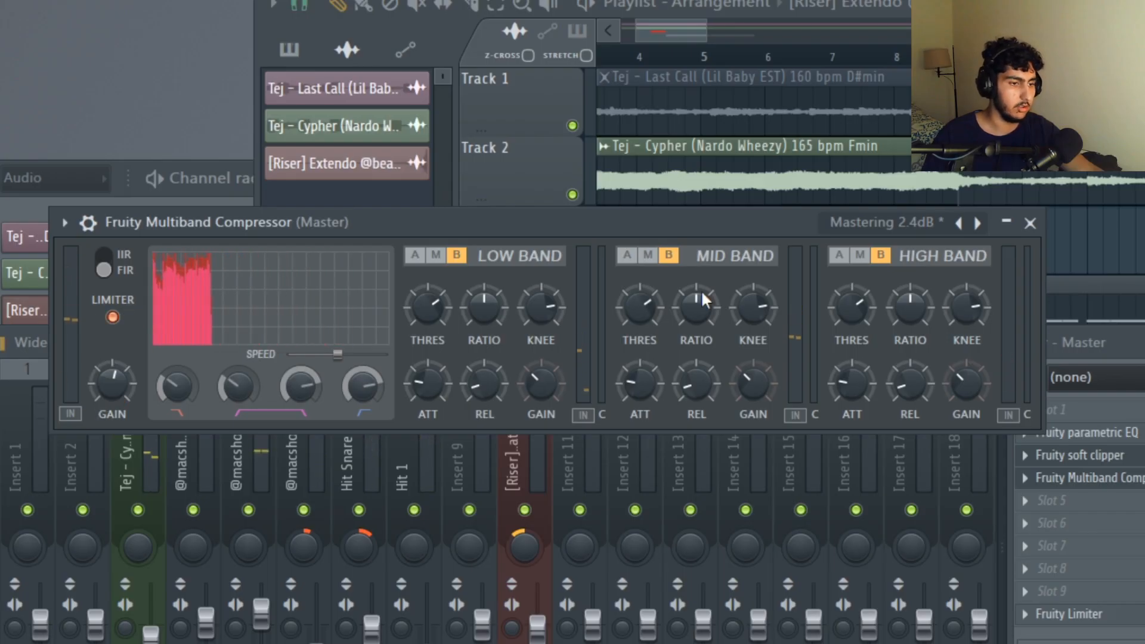
click(1030, 223)
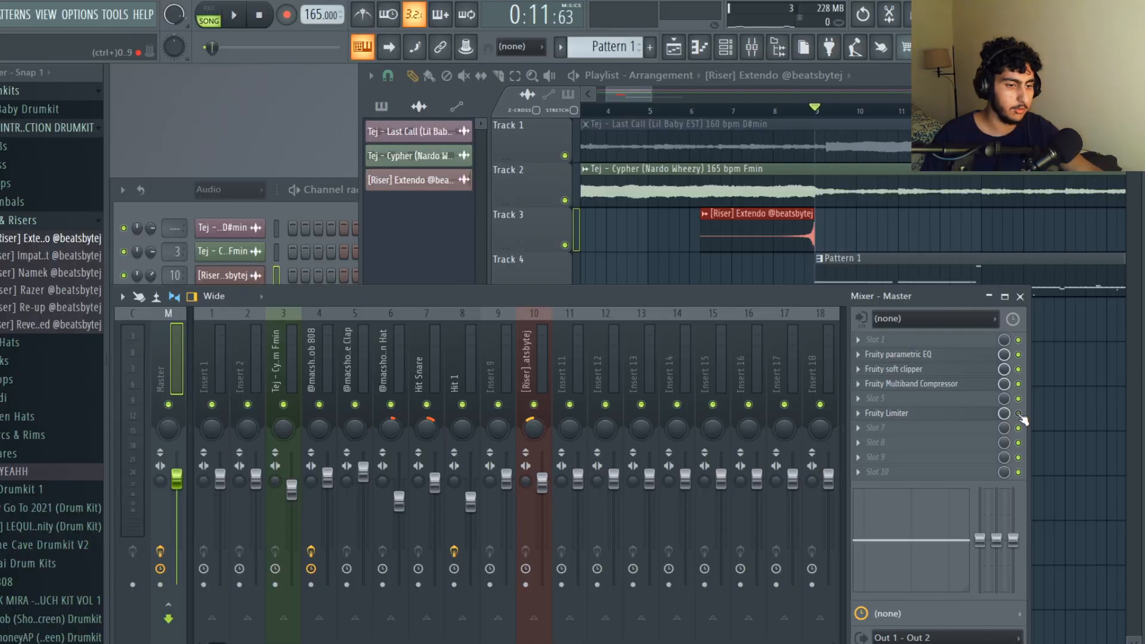
In the Master track's Fruity Limiter, set release and sustain to minimum and slightly raise the gain during playback.
click(964, 413)
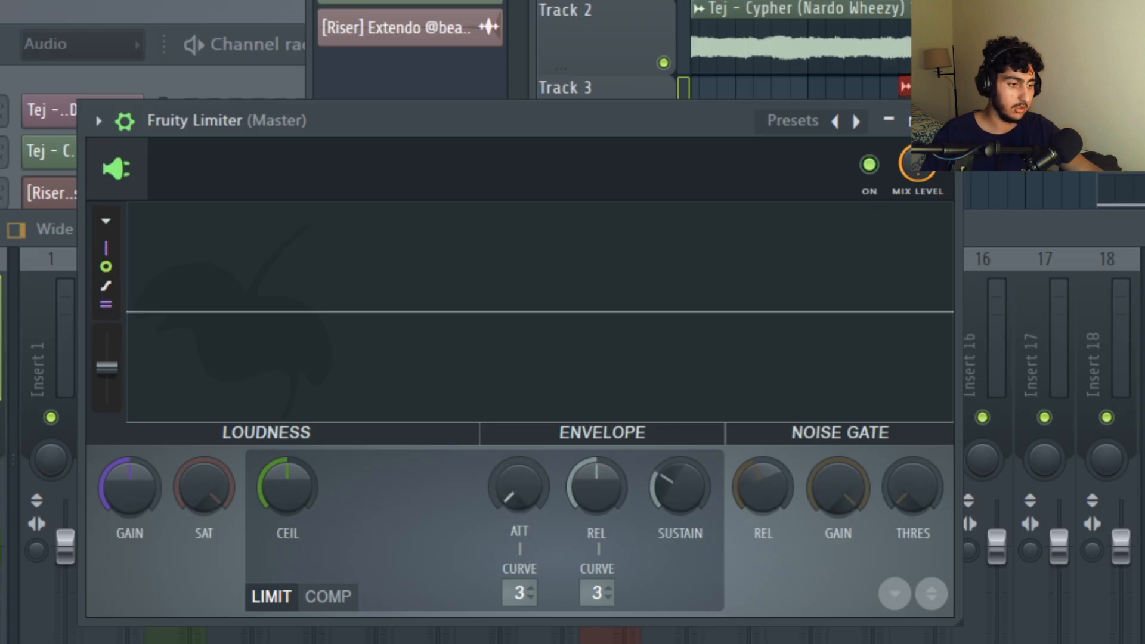
drag(596, 486, 596, 512)
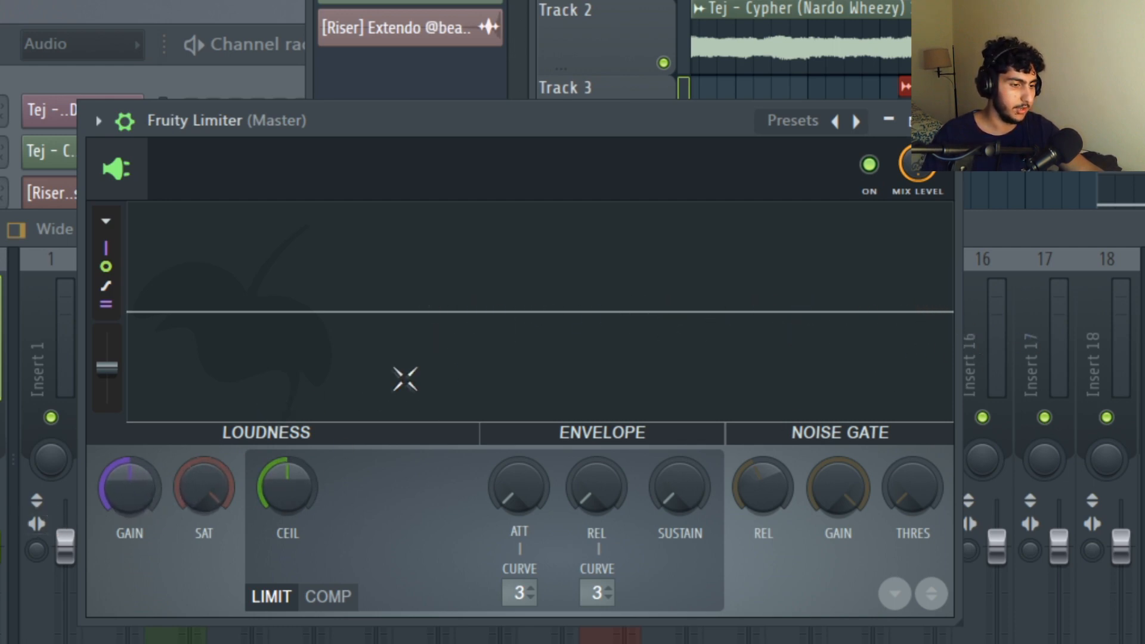
key(space)
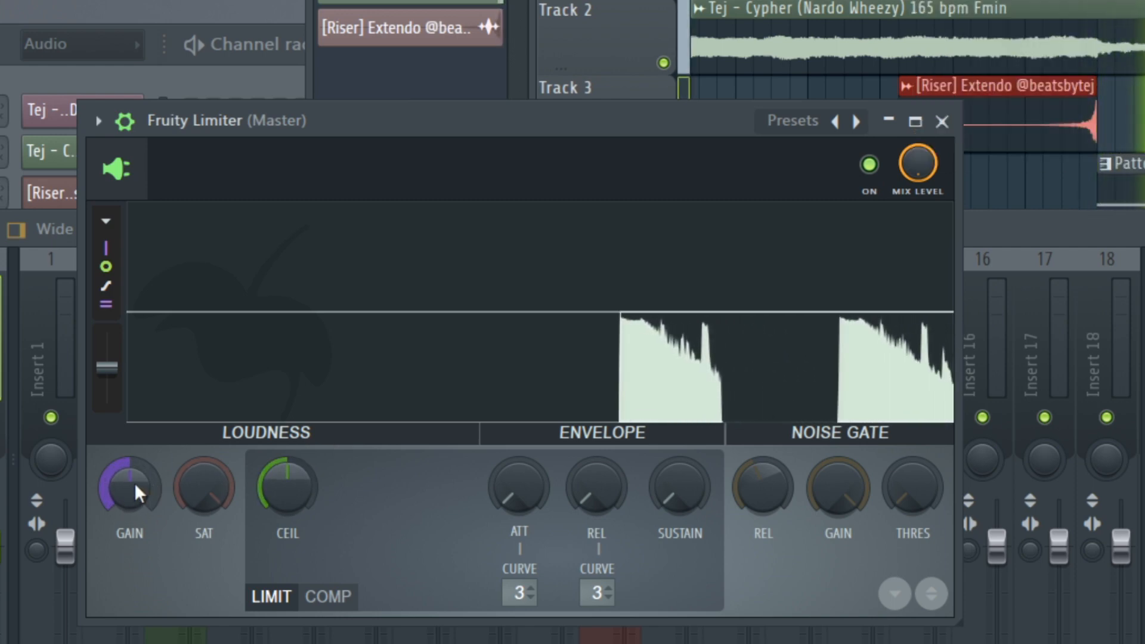
drag(134, 482, 134, 478)
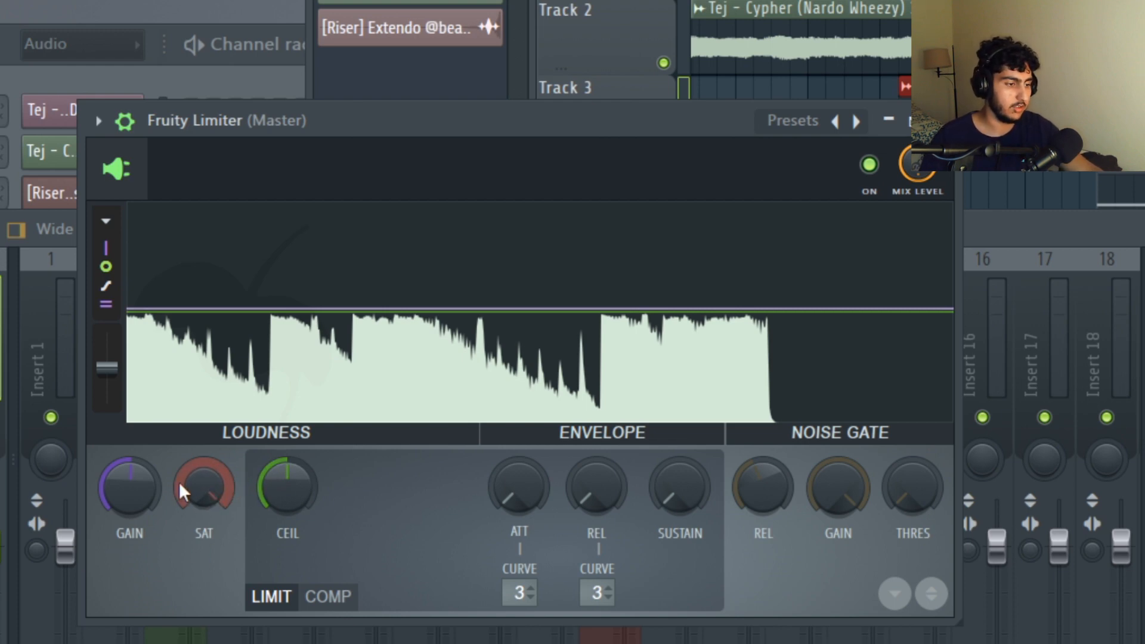
Lower the Fruity Limiter's saturation threshold by ear, close its window, and play the arrangement from the start.
drag(195, 482, 195, 459)
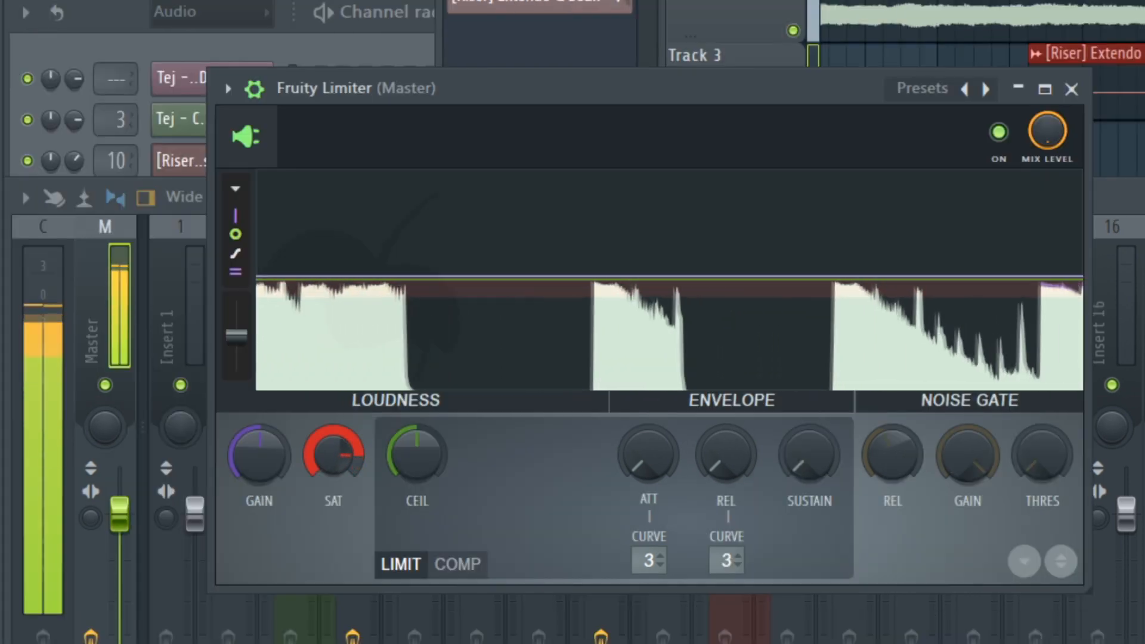
mouse_move(333, 455)
mouse_down()
mouse_move(334, 478)
mouse_move(333, 455)
mouse_up()
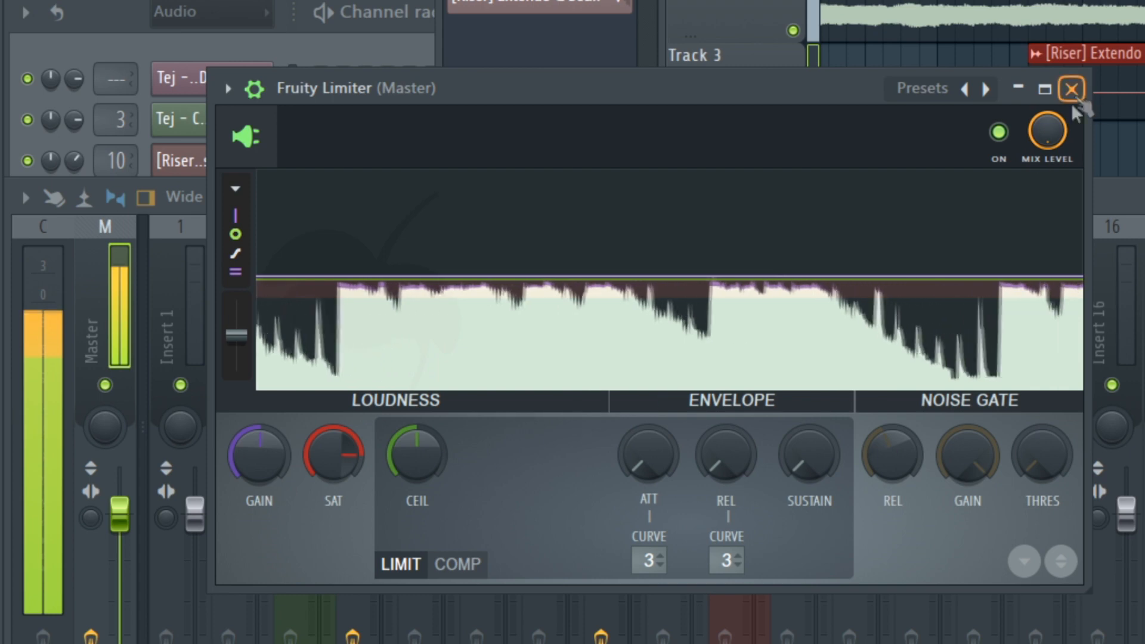
drag(356, 451, 357, 448)
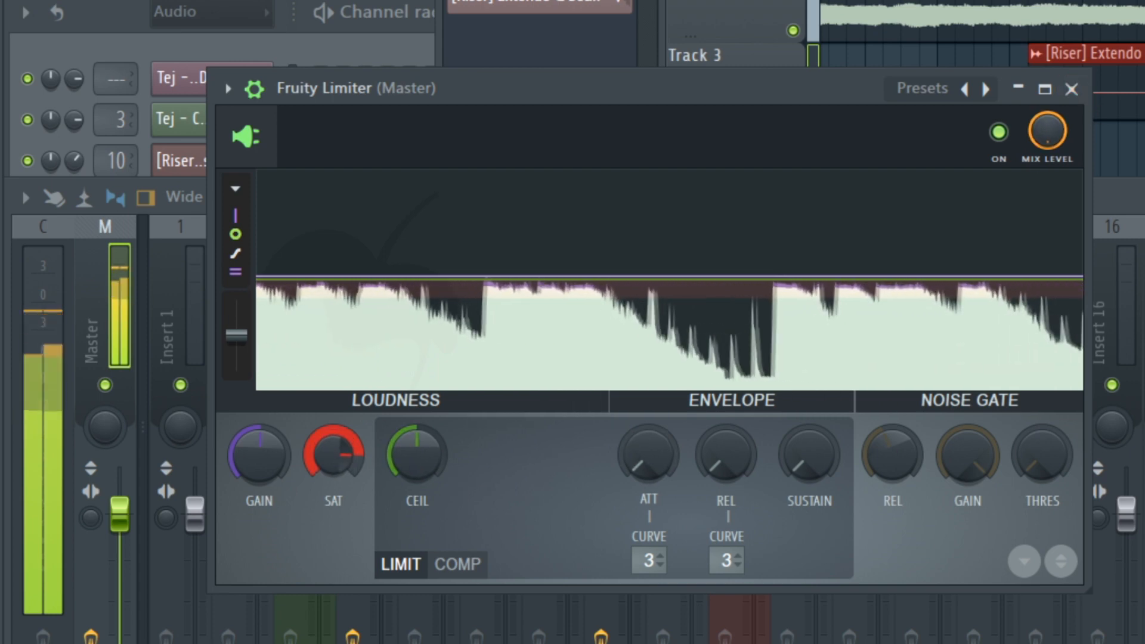
click(1072, 90)
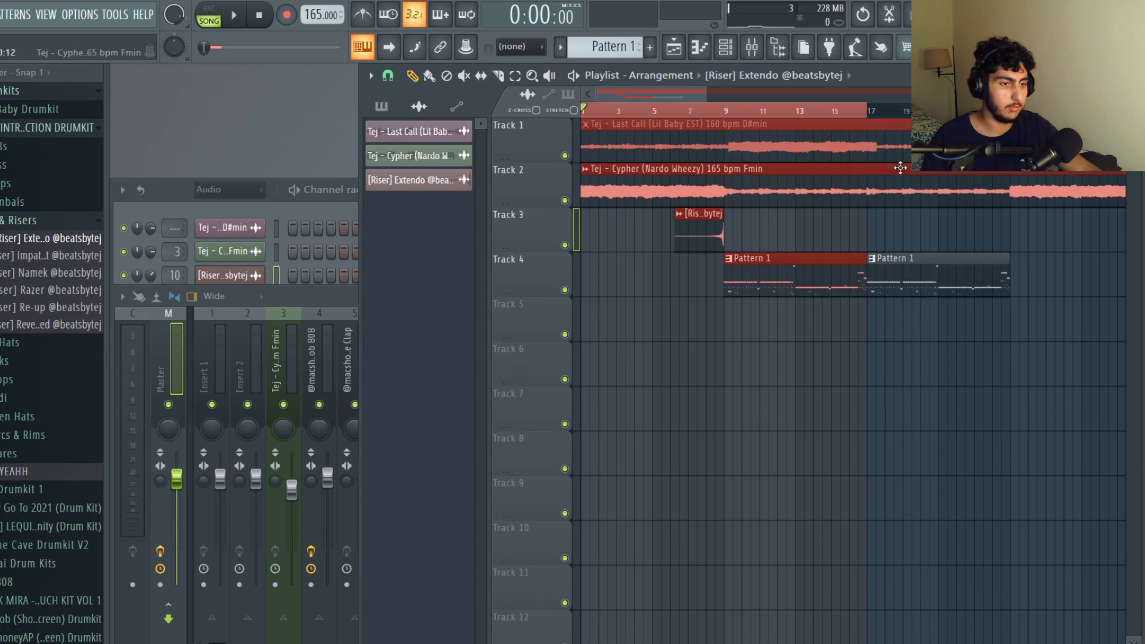
key(space)
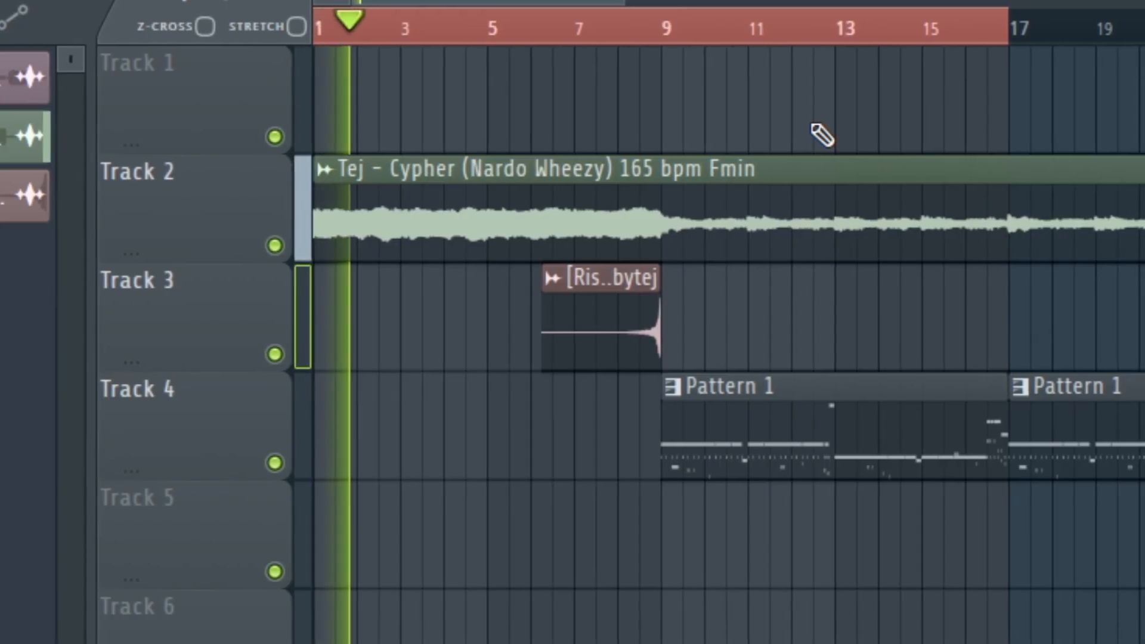